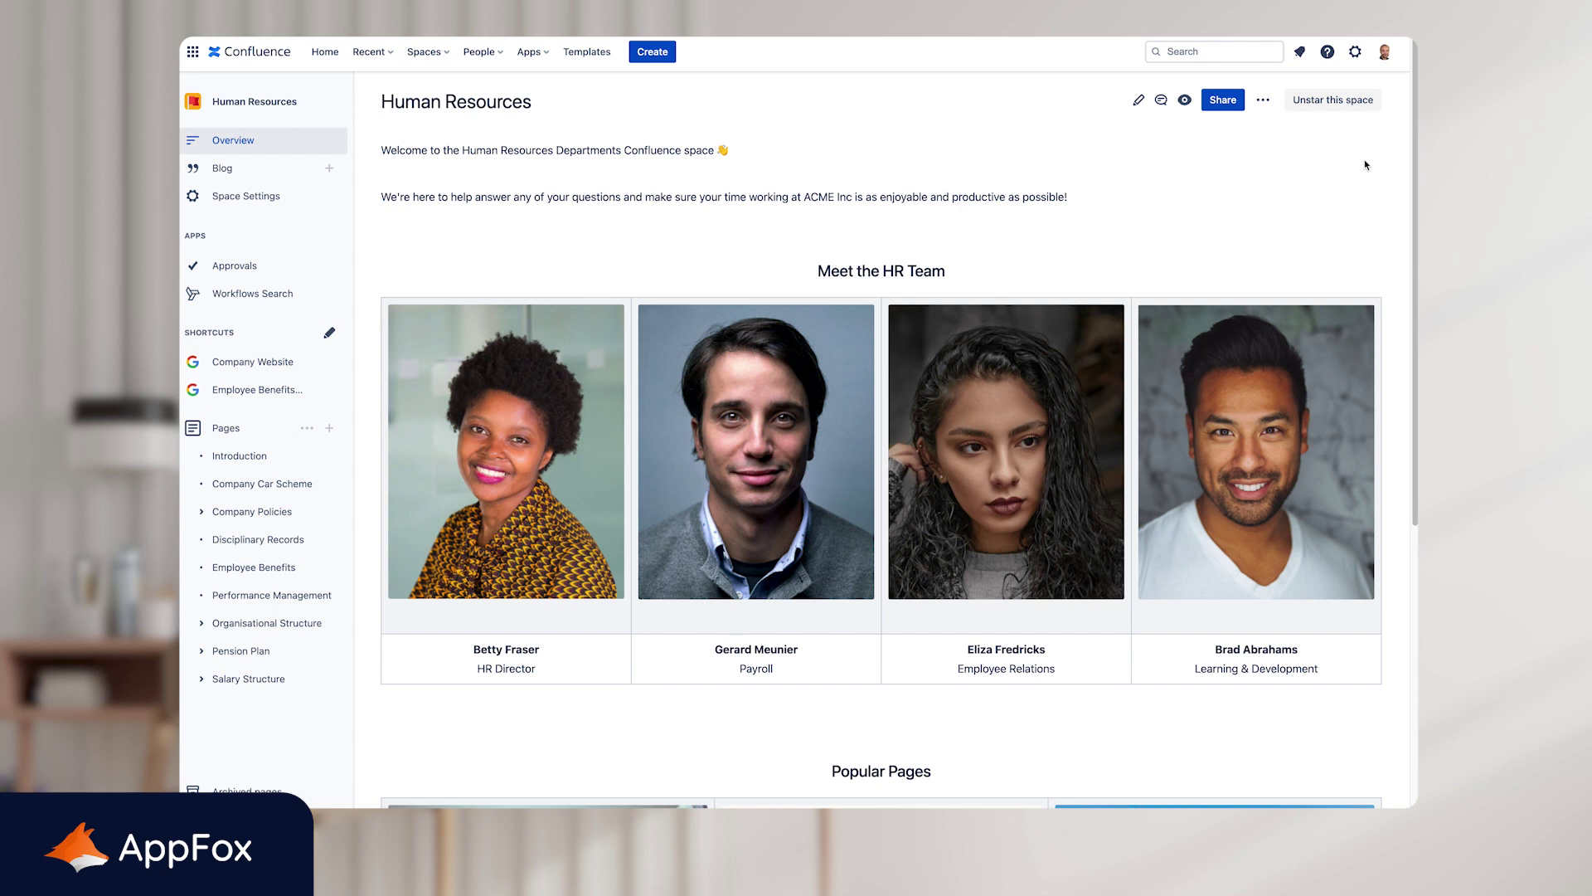
Go to the Workflows for Confluence admin page via the settings gear
{"action": "left_click", "coordinate": [1356, 52]}
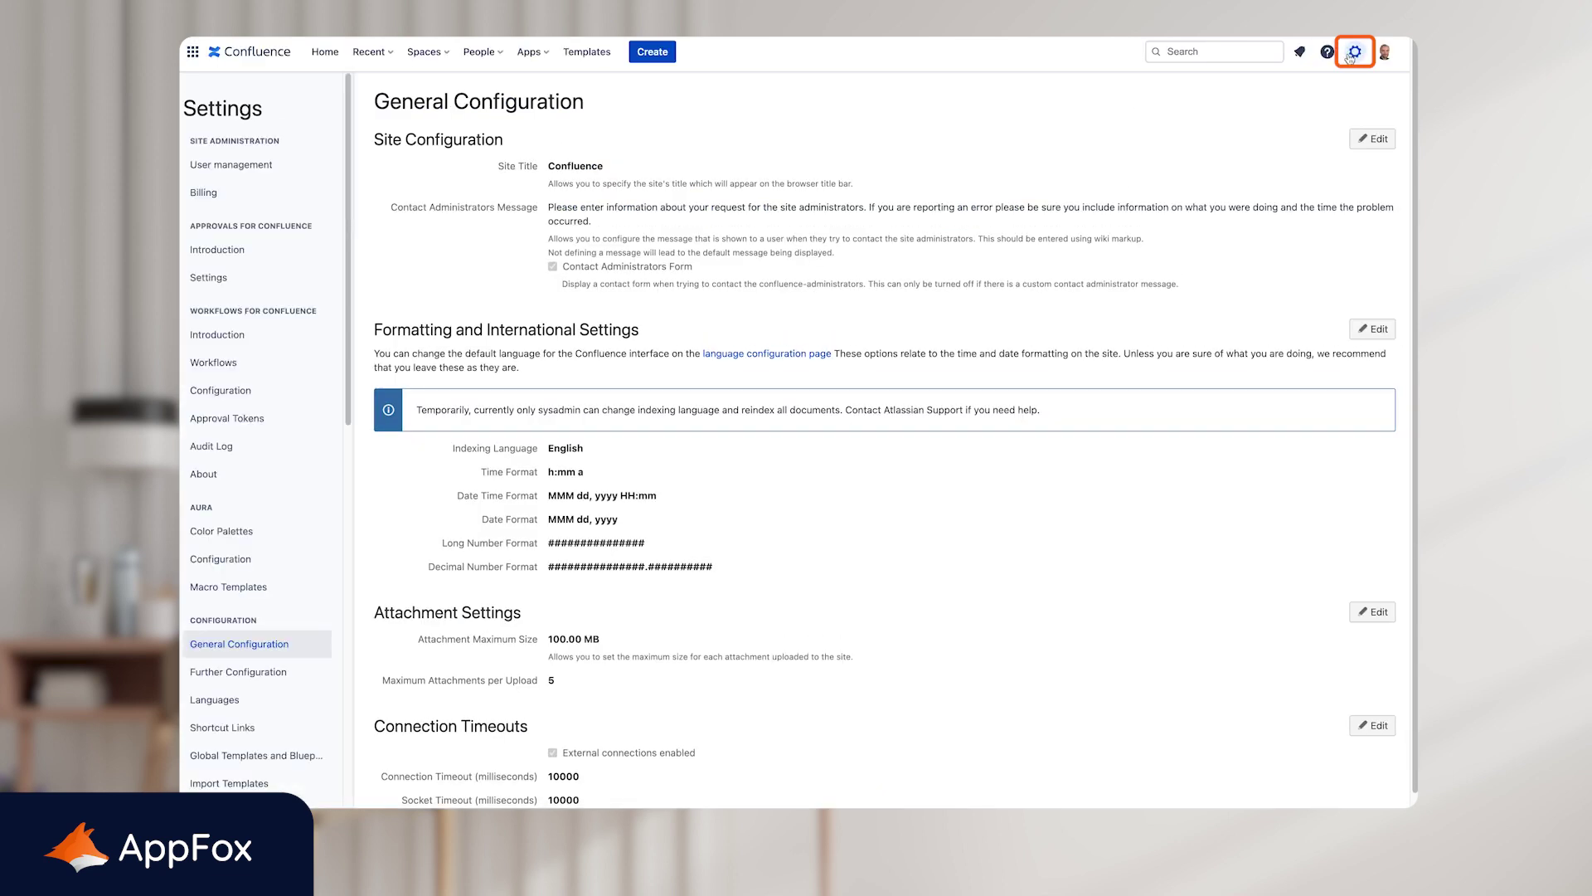
{"action": "left_click", "coordinate": [246, 369]}
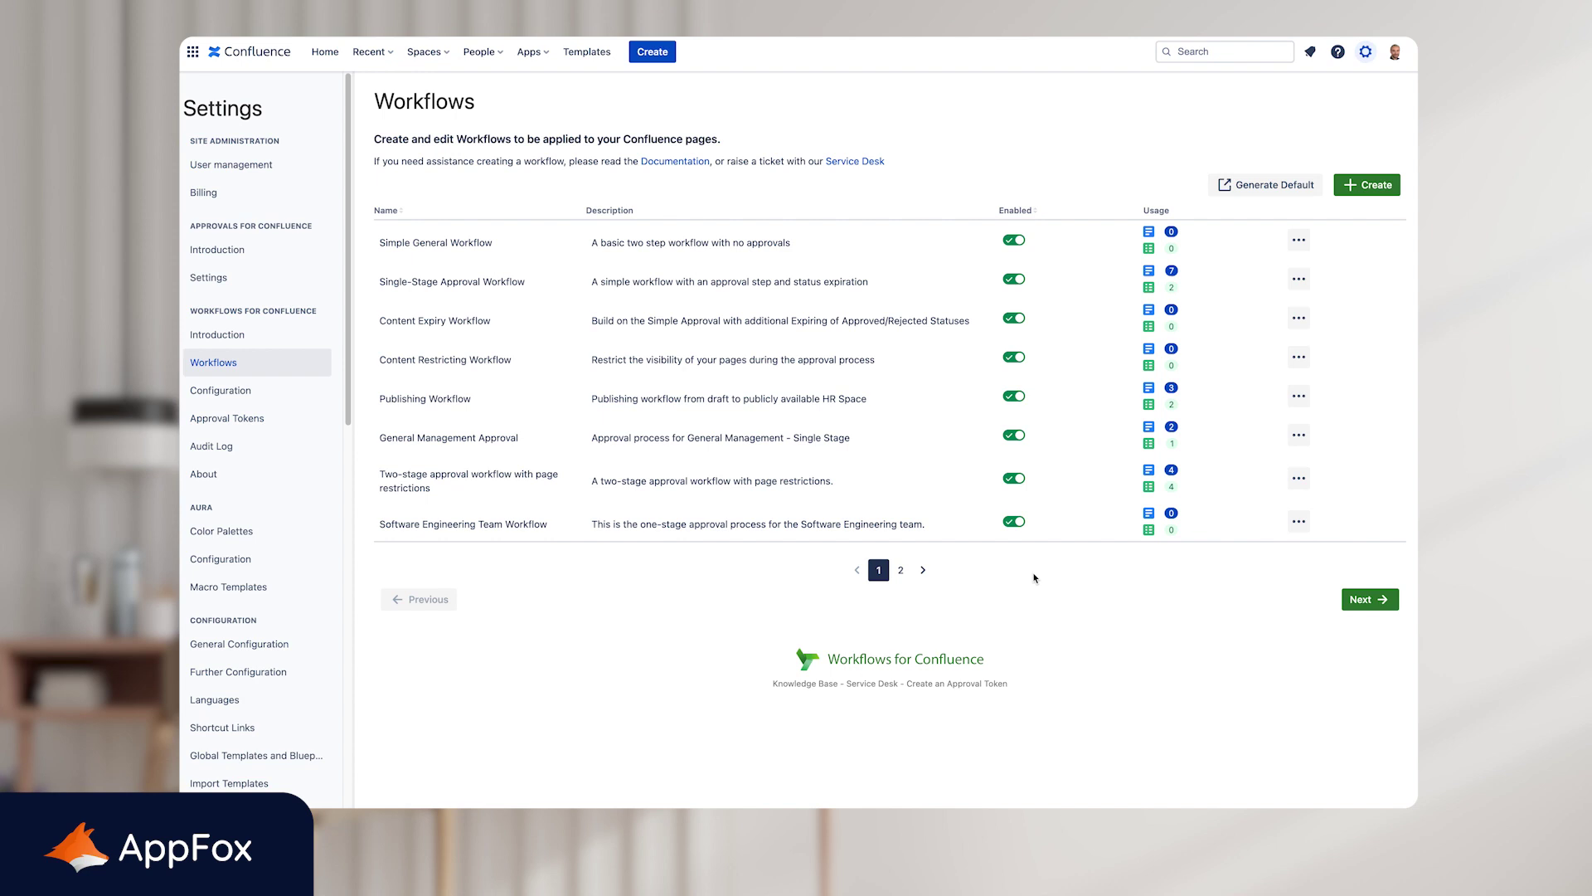
Create workflow 'Simple Approval Workflow' with description 'This is a simple project approval workflow.'
{"action": "left_click", "coordinate": [1347, 194]}
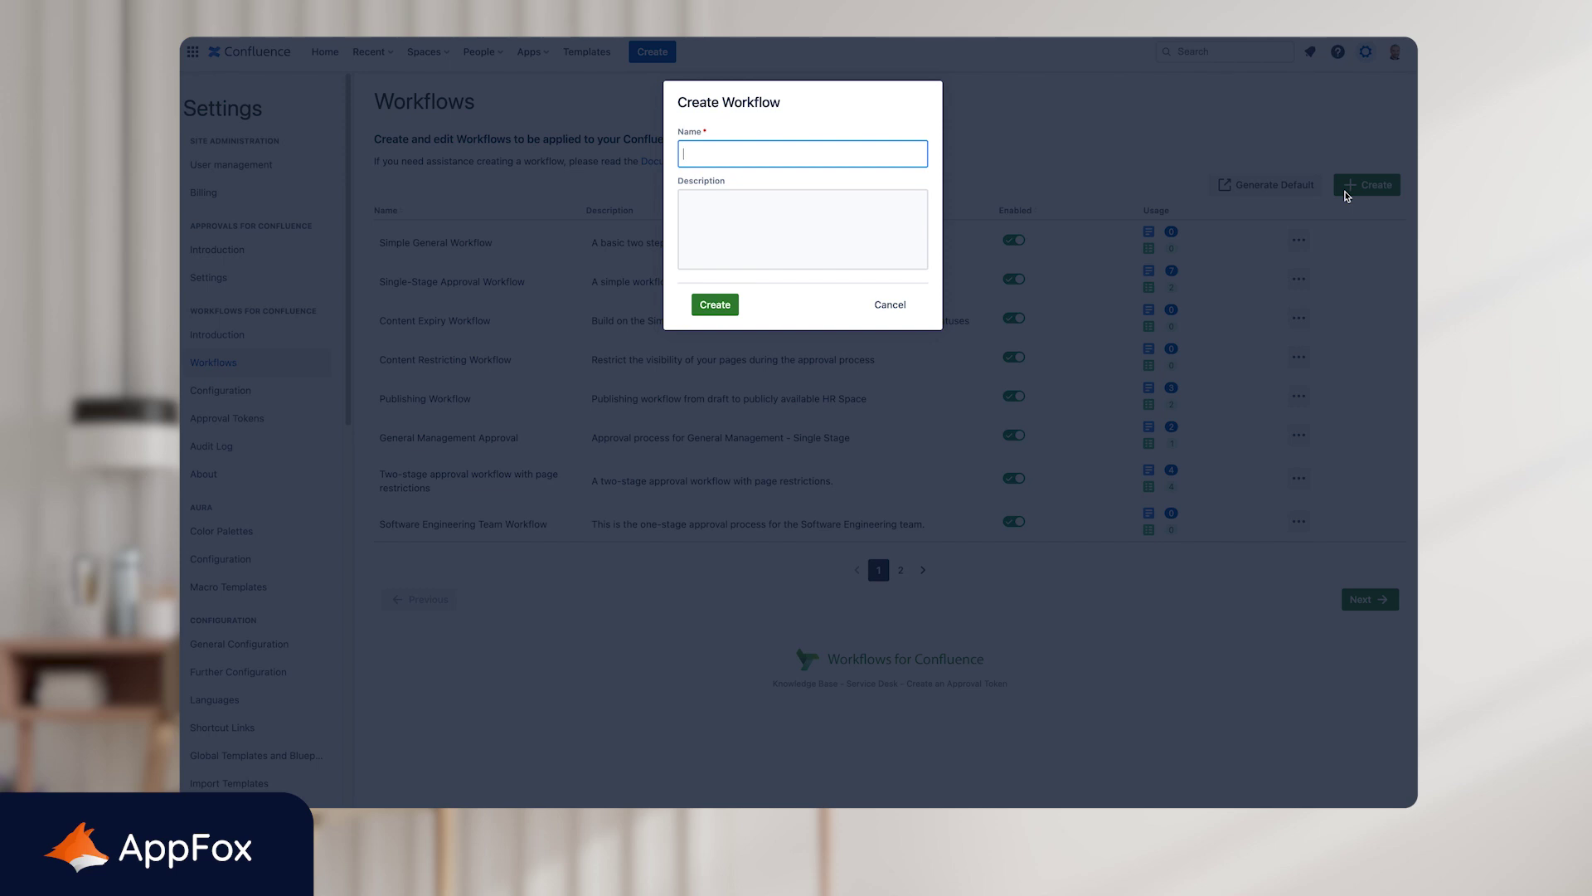
{"action": "type", "text": "Simple Approval Workflow"}
{"action": "left_click", "coordinate": [683, 202]}
{"action": "type", "text": "This is a simple pro"}
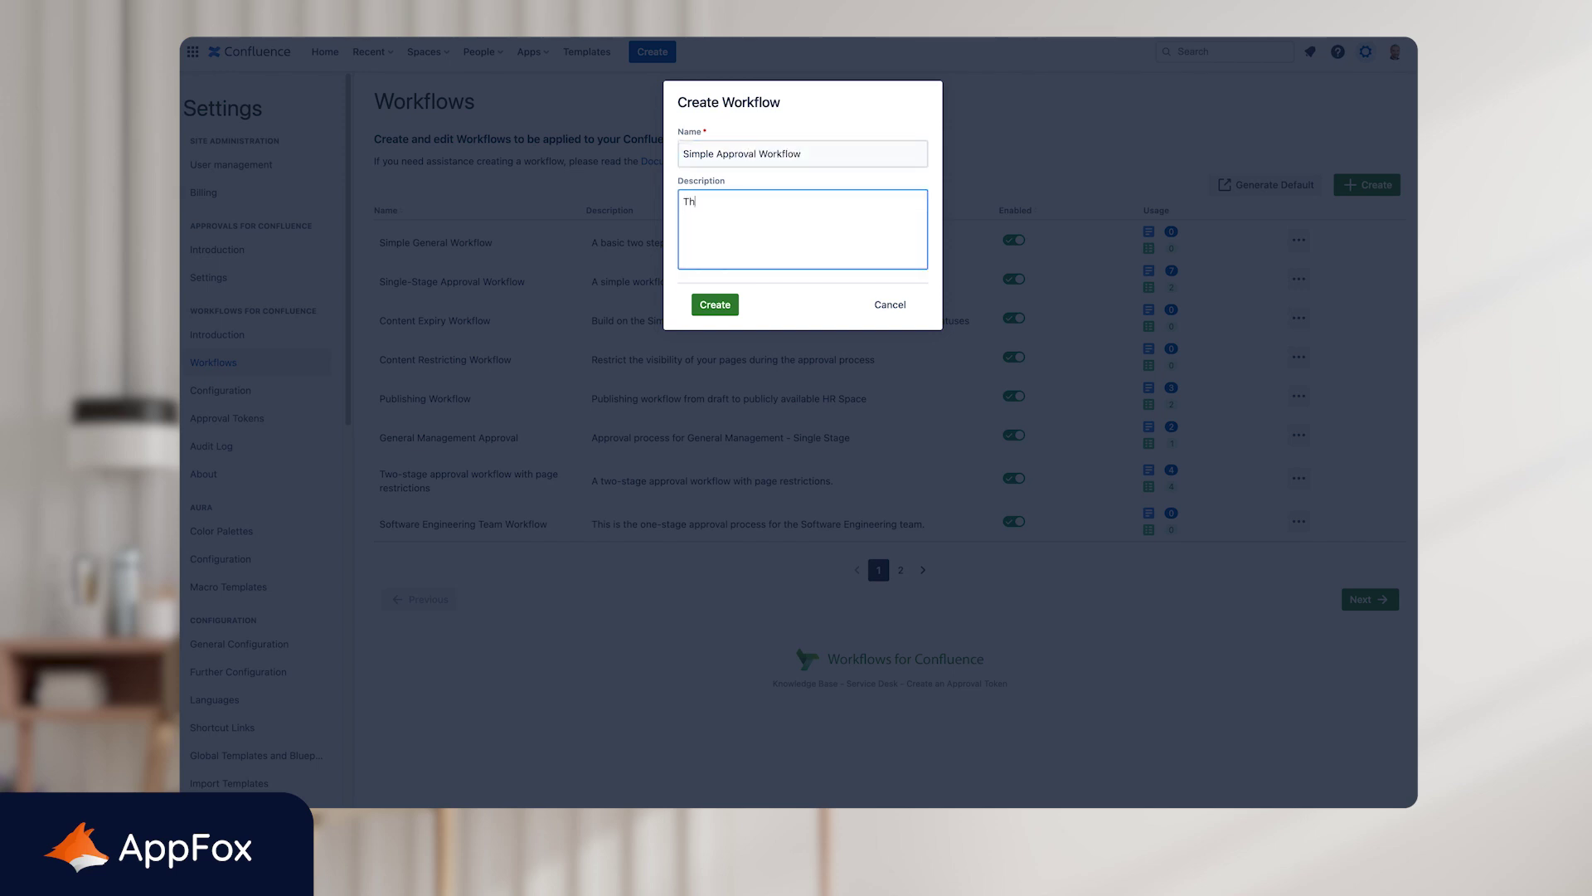
{"action": "type", "text": "ject approval workflow."}
{"action": "left_click", "coordinate": [705, 316]}
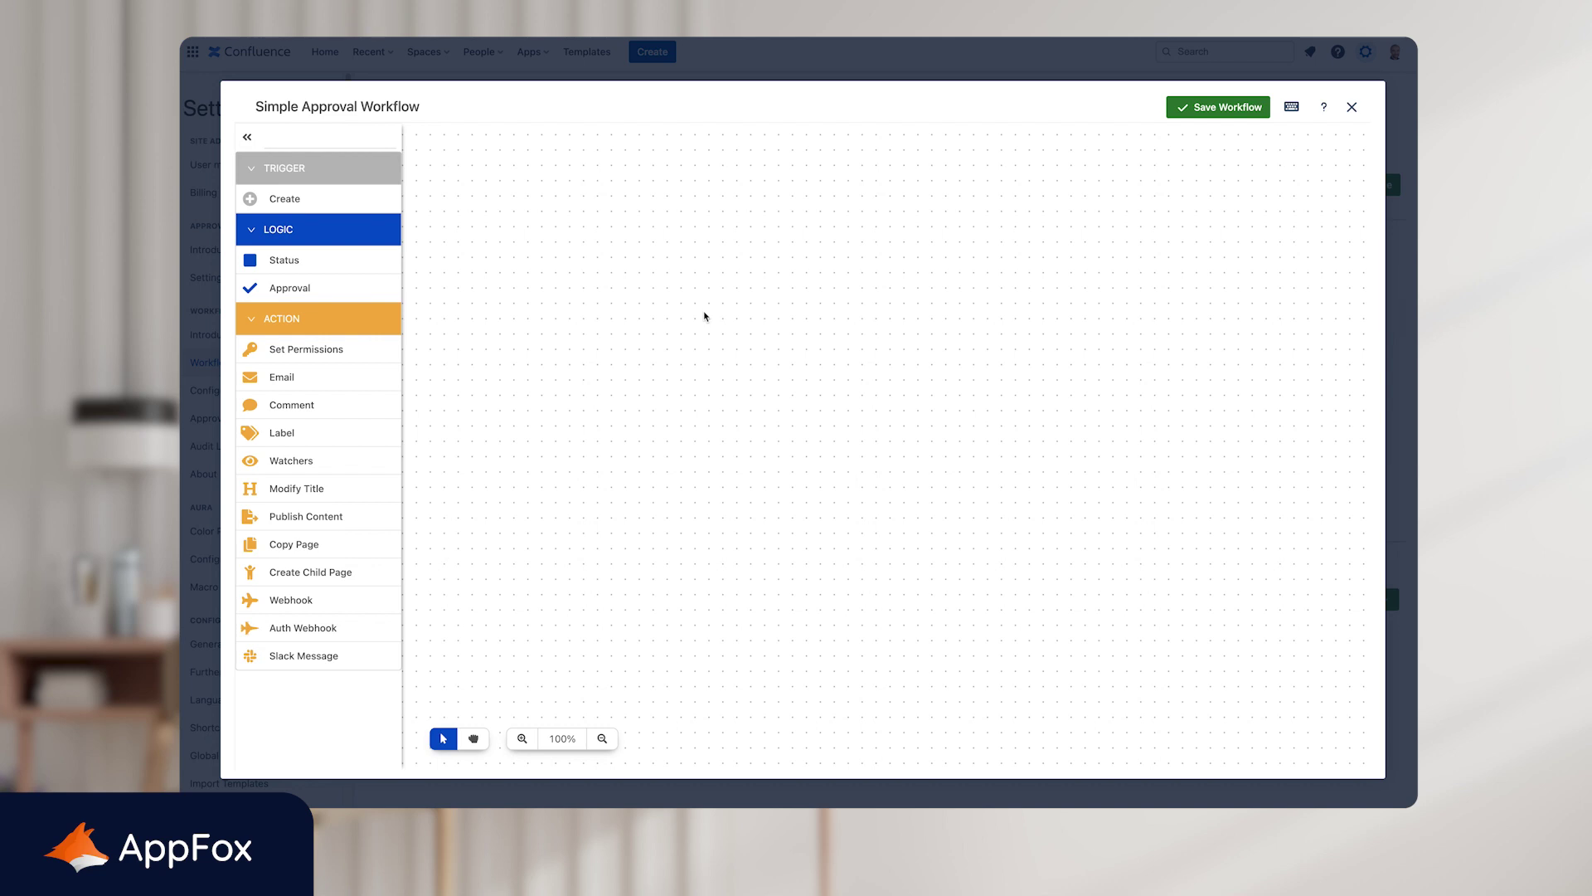
Place a Create trigger at the top with a status renamed 'Draft' beneath it
{"action": "left_click", "coordinate": [335, 203]}
{"action": "left_click_drag", "start_coordinate": [884, 449], "coordinate": [742, 203]}
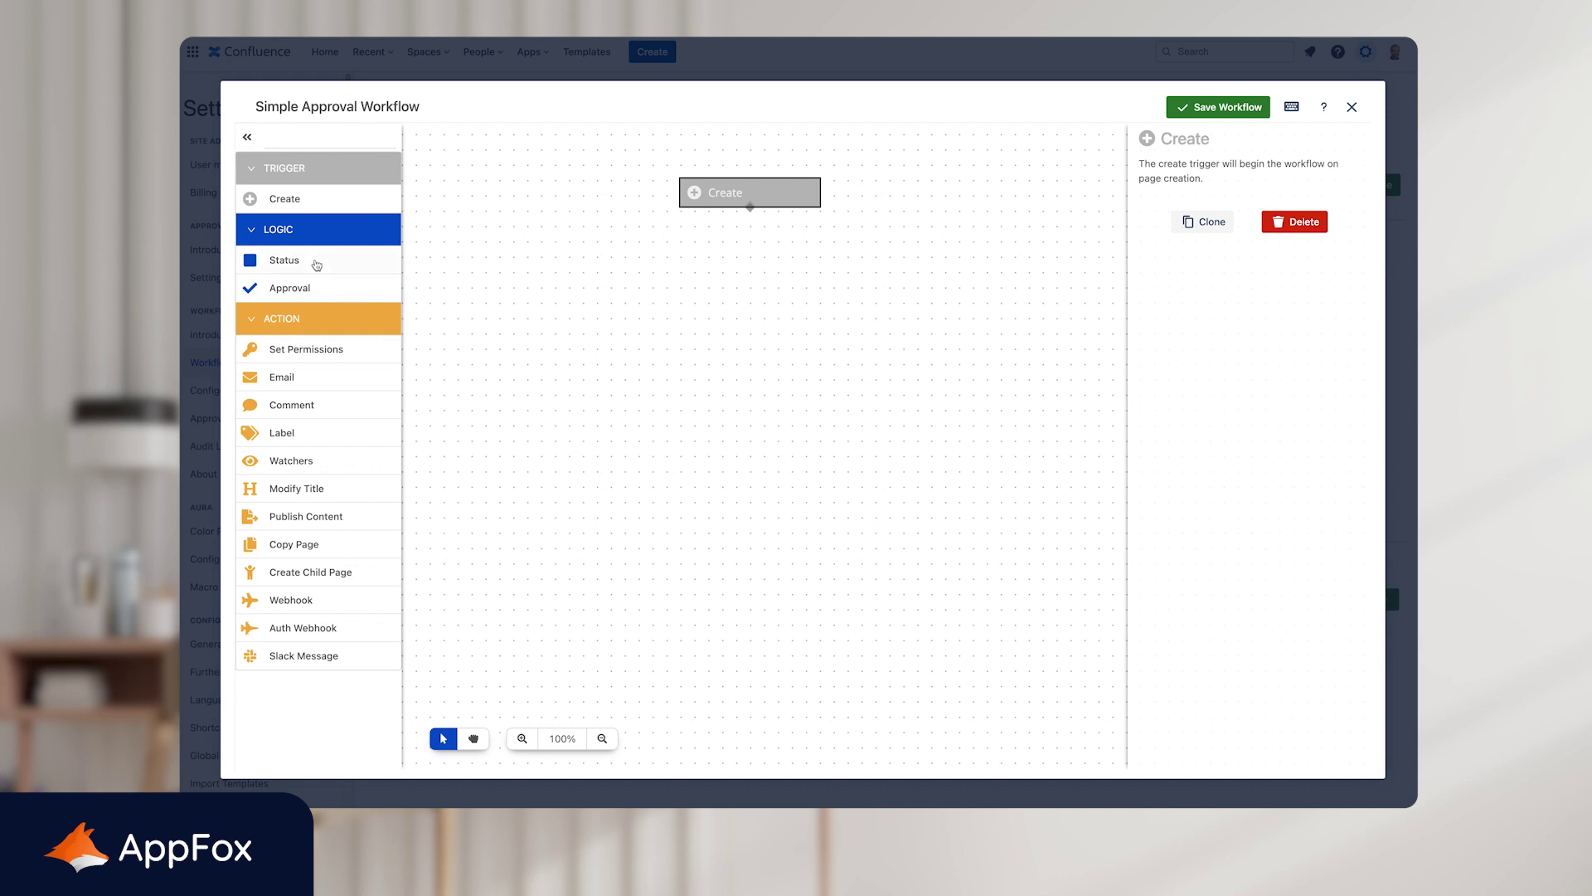
{"action": "left_click", "coordinate": [312, 260]}
{"action": "left_click_drag", "start_coordinate": [828, 441], "coordinate": [715, 270]}
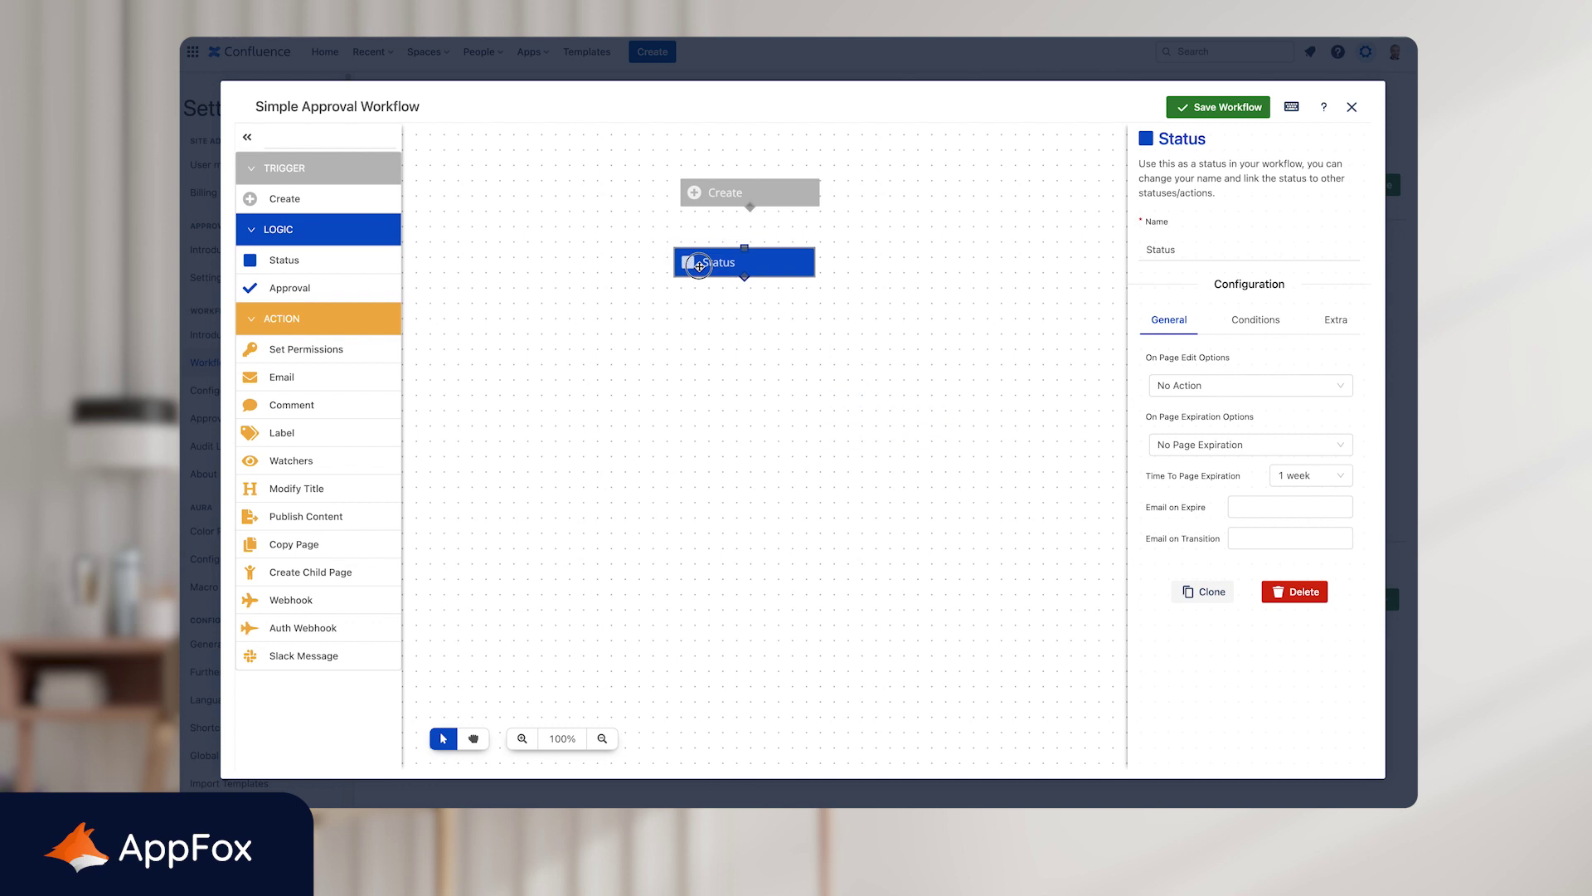
{"action": "left_click", "coordinate": [1209, 257]}
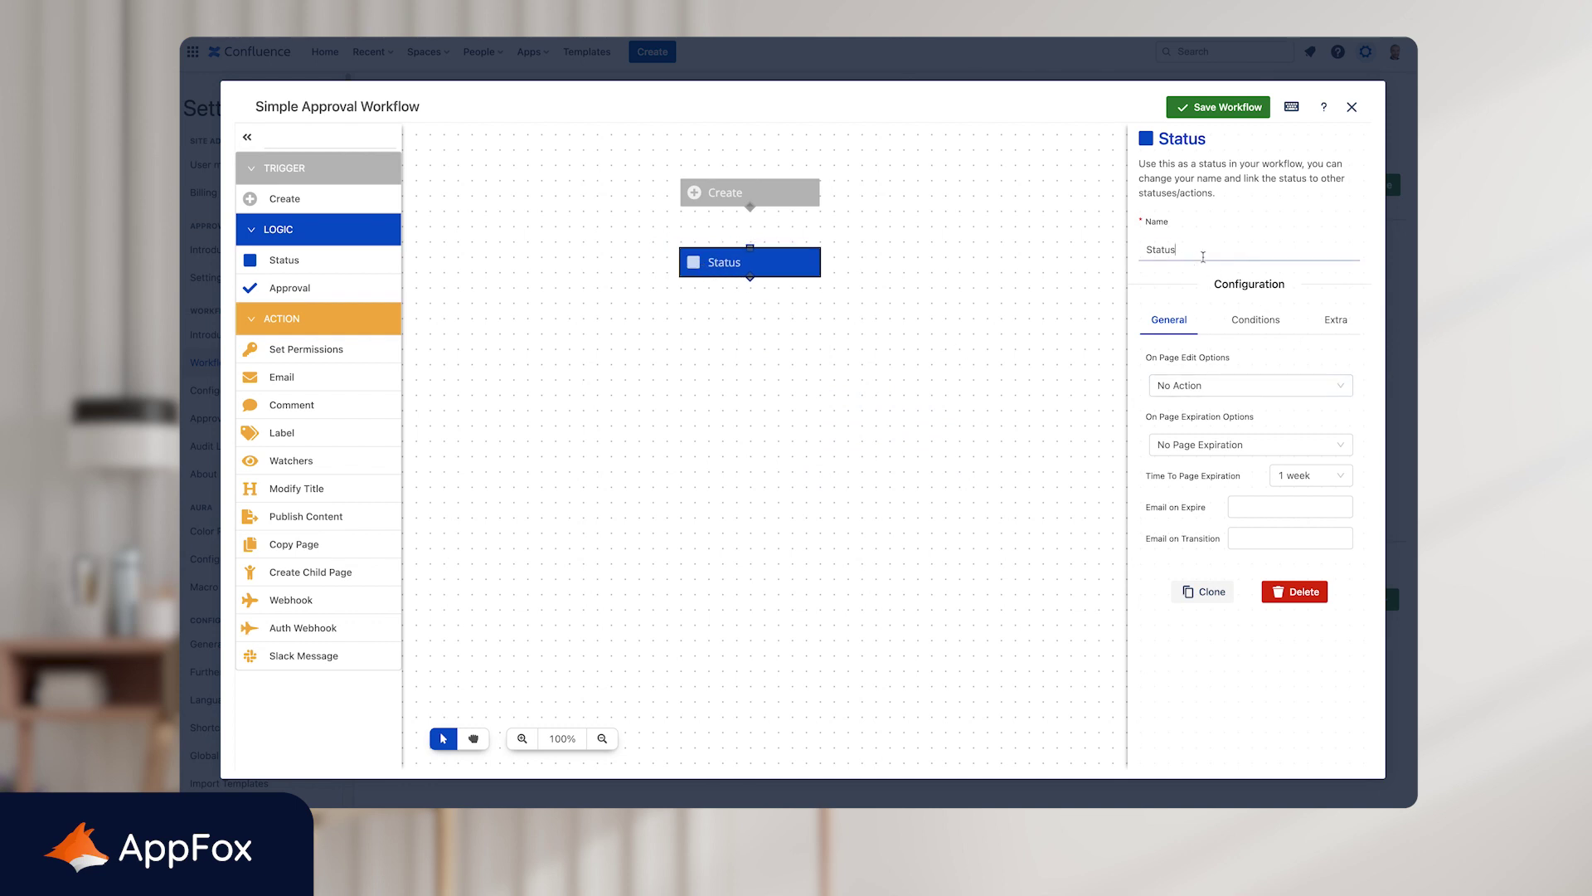
{"action": "key", "text": "ctrl+a"}
{"action": "type", "text": "Draft"}
{"action": "left_click", "coordinate": [1030, 363]}
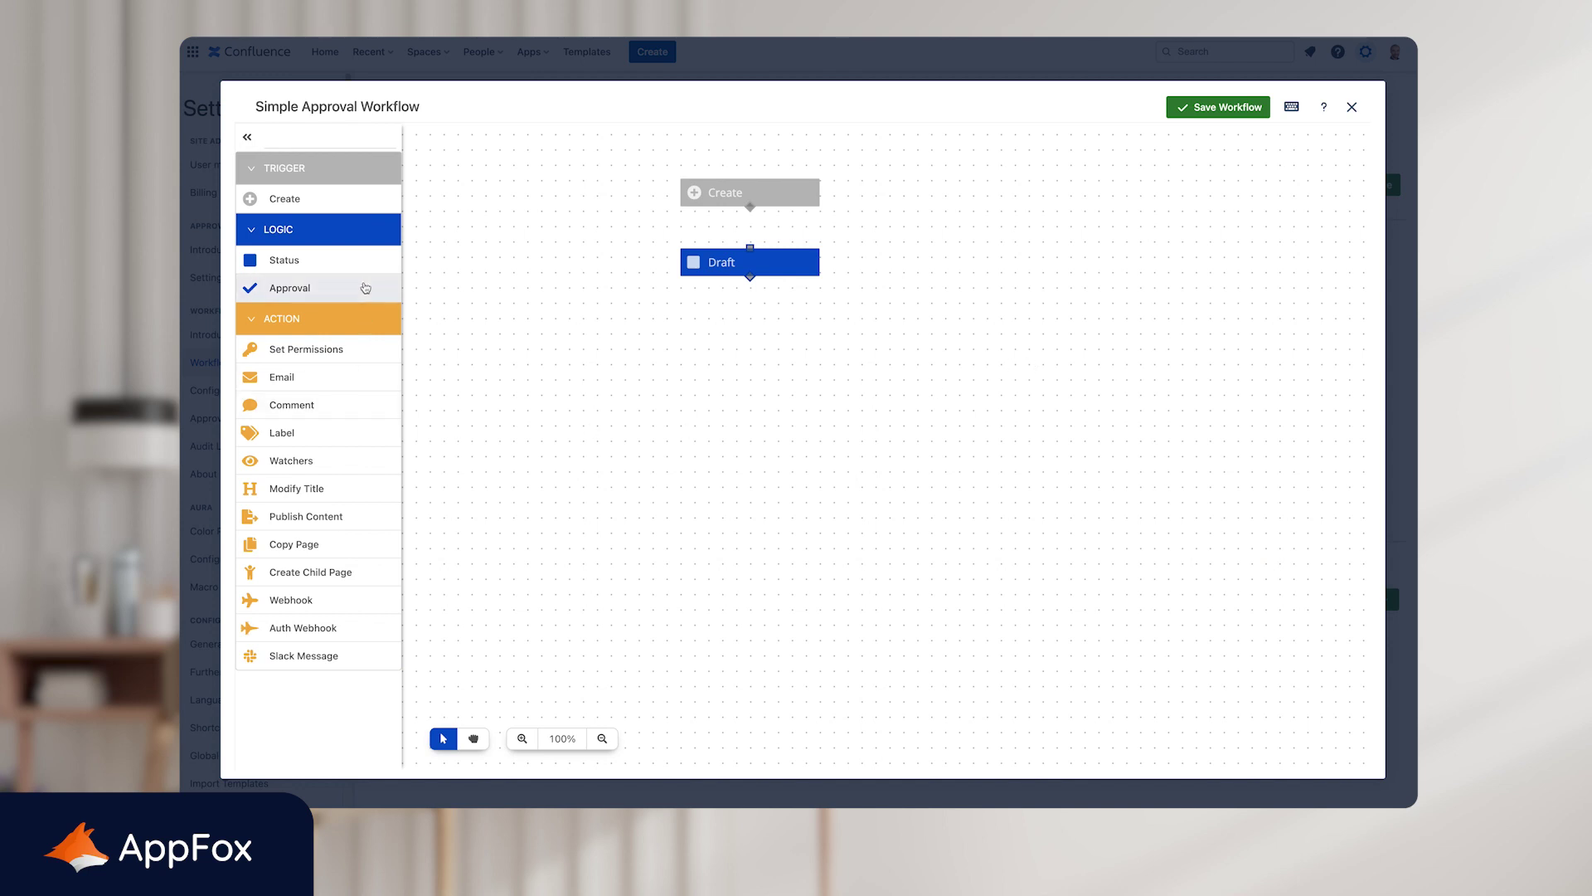
Add an approval step below Draft and rename it 'In Review'
{"action": "left_click_drag", "start_coordinate": [365, 287], "coordinate": [749, 355]}
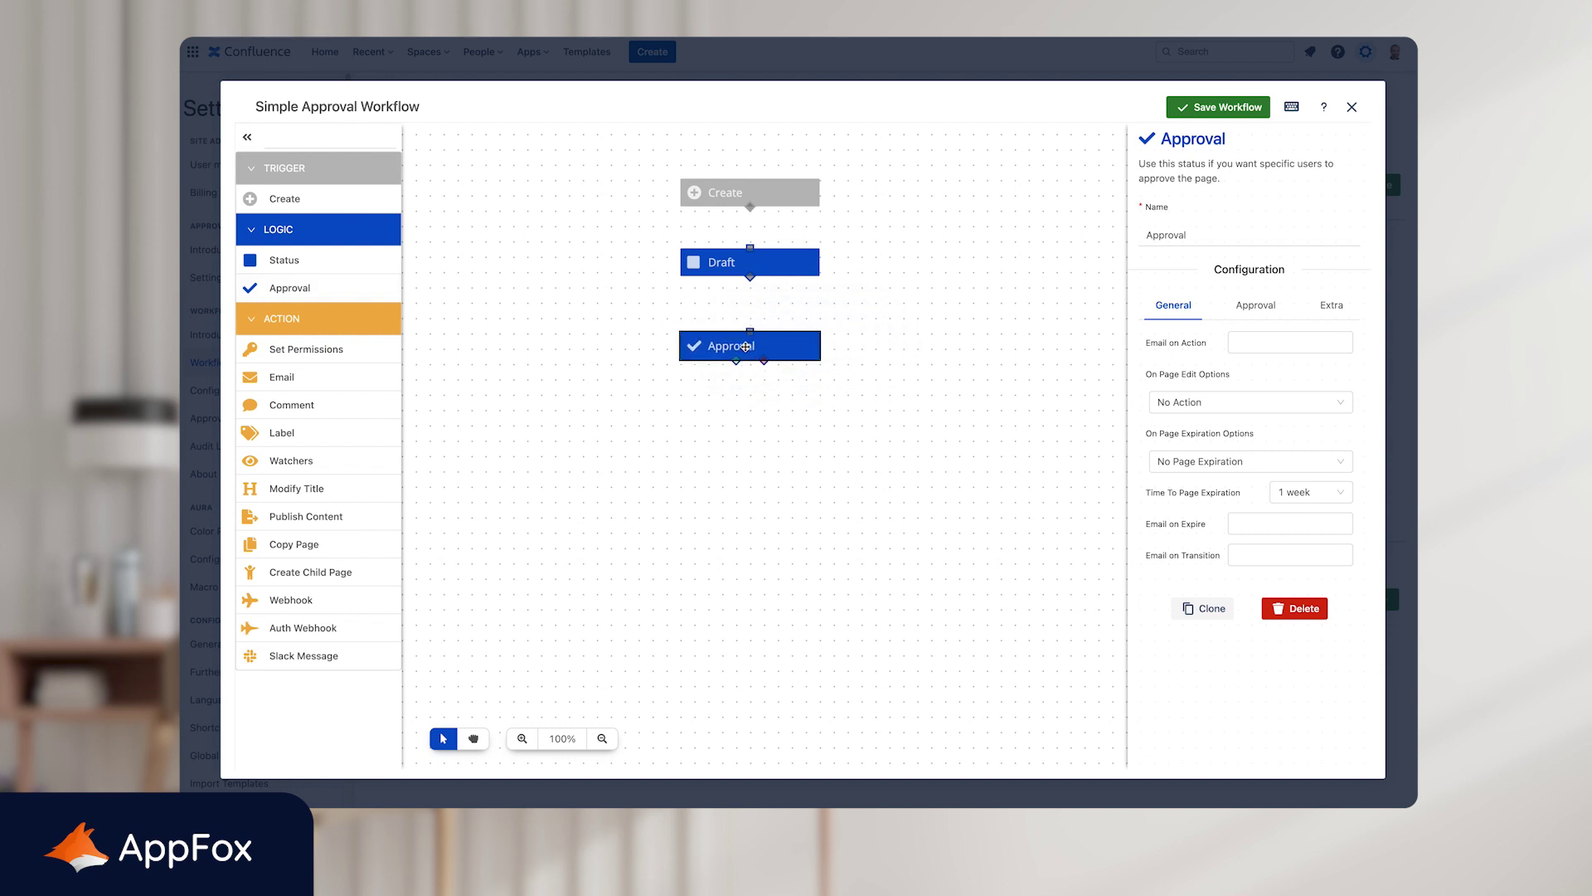
{"action": "left_click", "coordinate": [1177, 242]}
{"action": "double_click", "coordinate": [1177, 240]}
{"action": "type", "text": "In Review"}
Add a new status named 'Approved' below In Review
{"action": "left_click_drag", "start_coordinate": [799, 420], "coordinate": [602, 427]}
{"action": "left_click", "coordinate": [327, 262]}
{"action": "left_click", "coordinate": [1165, 251]}
{"action": "key", "text": "ctrl+a"}
{"action": "type", "text": "Appr"}
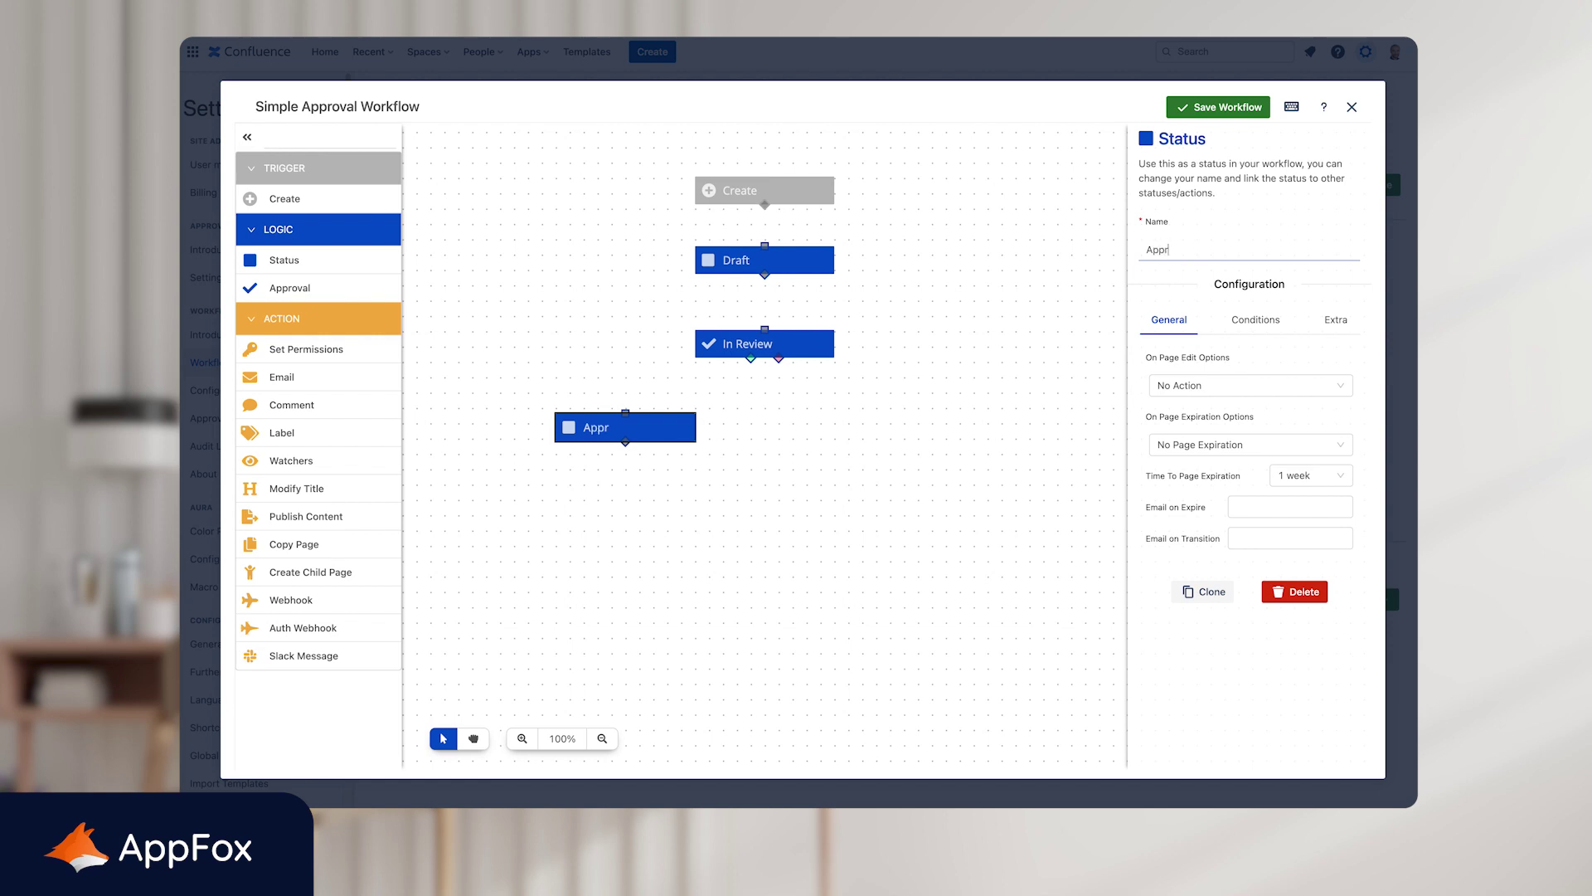
{"action": "type", "text": "oved"}
Add a status named 'Rejected' beside Approved
{"action": "left_click", "coordinate": [307, 260]}
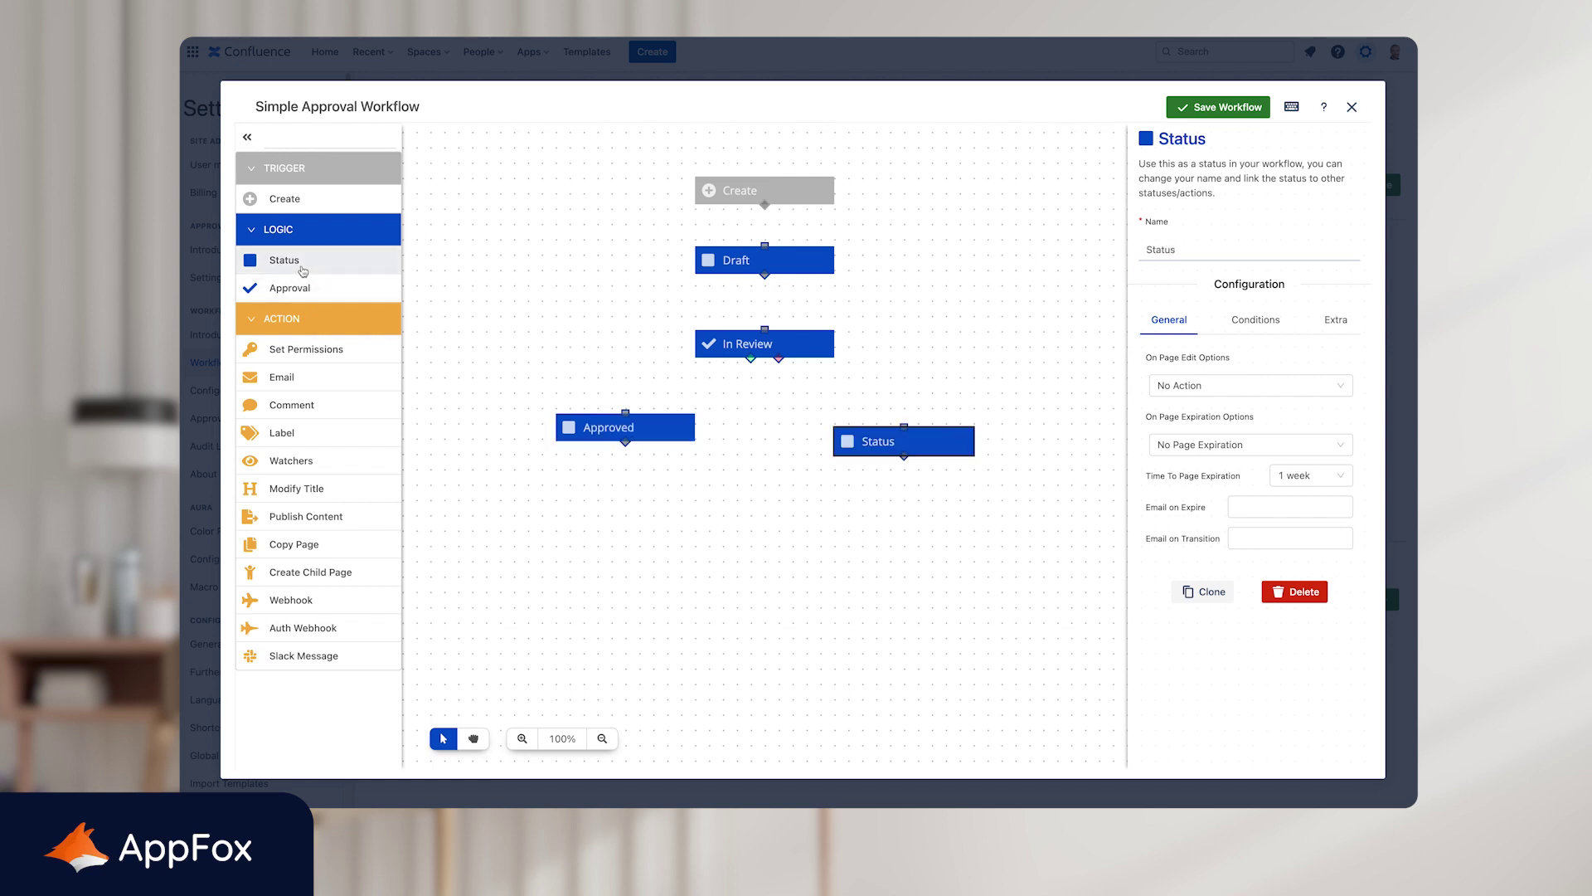
{"action": "mouse_move", "coordinate": [879, 441]}
{"action": "left_mouse_down"}
{"action": "mouse_move", "coordinate": [859, 444]}
{"action": "mouse_move", "coordinate": [893, 427]}
{"action": "left_mouse_up"}
{"action": "left_click", "coordinate": [1165, 250]}
{"action": "key", "text": "ctrl+a"}
{"action": "type", "text": "Rejected"}
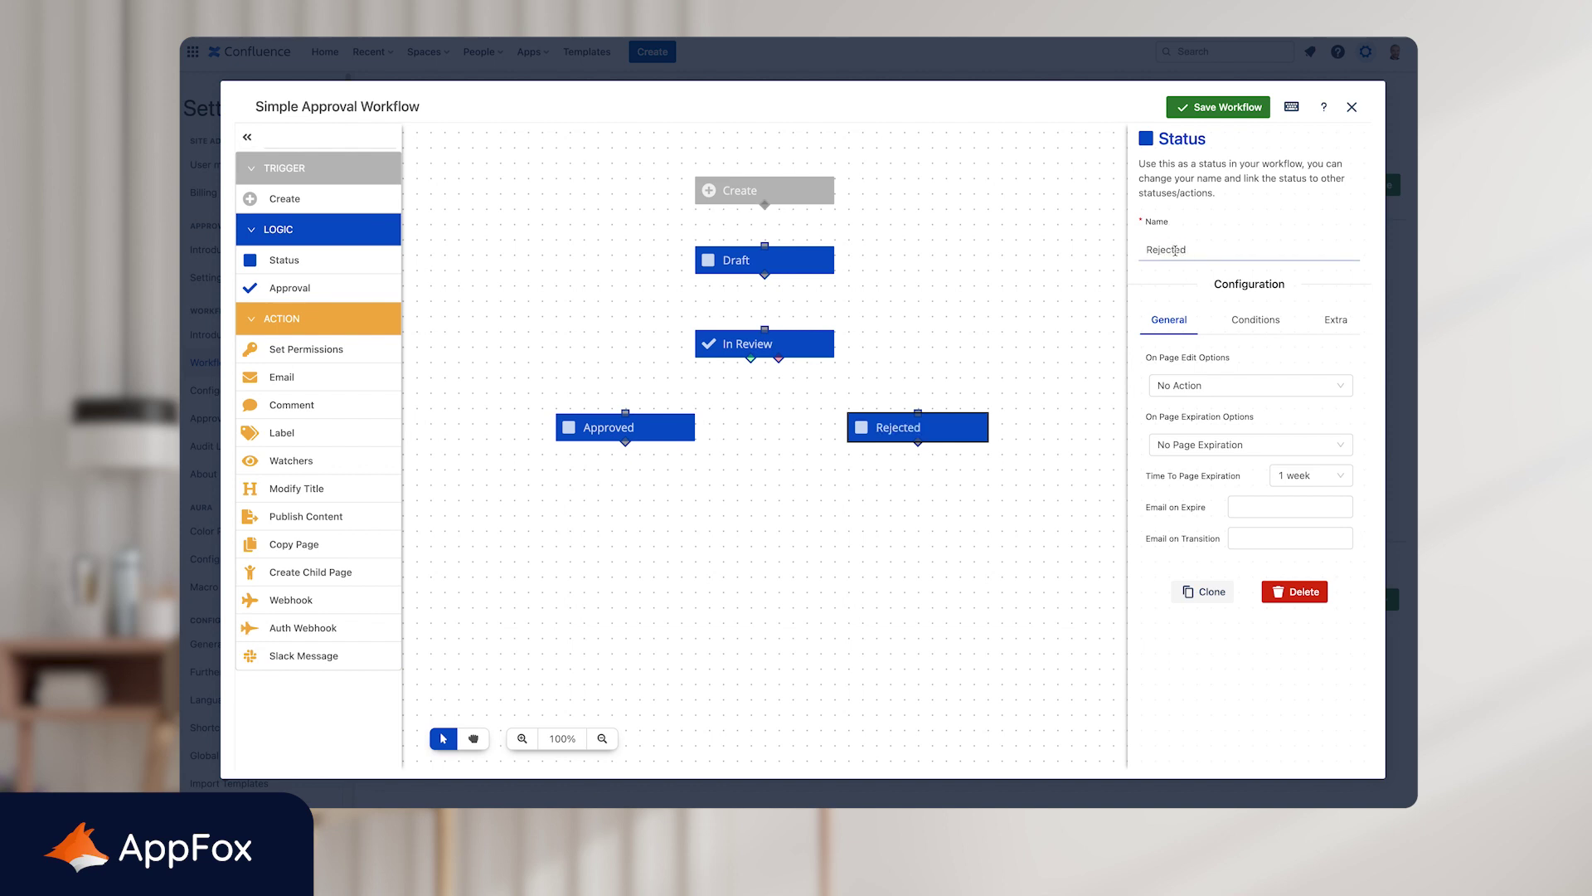
{"action": "left_click", "coordinate": [693, 572]}
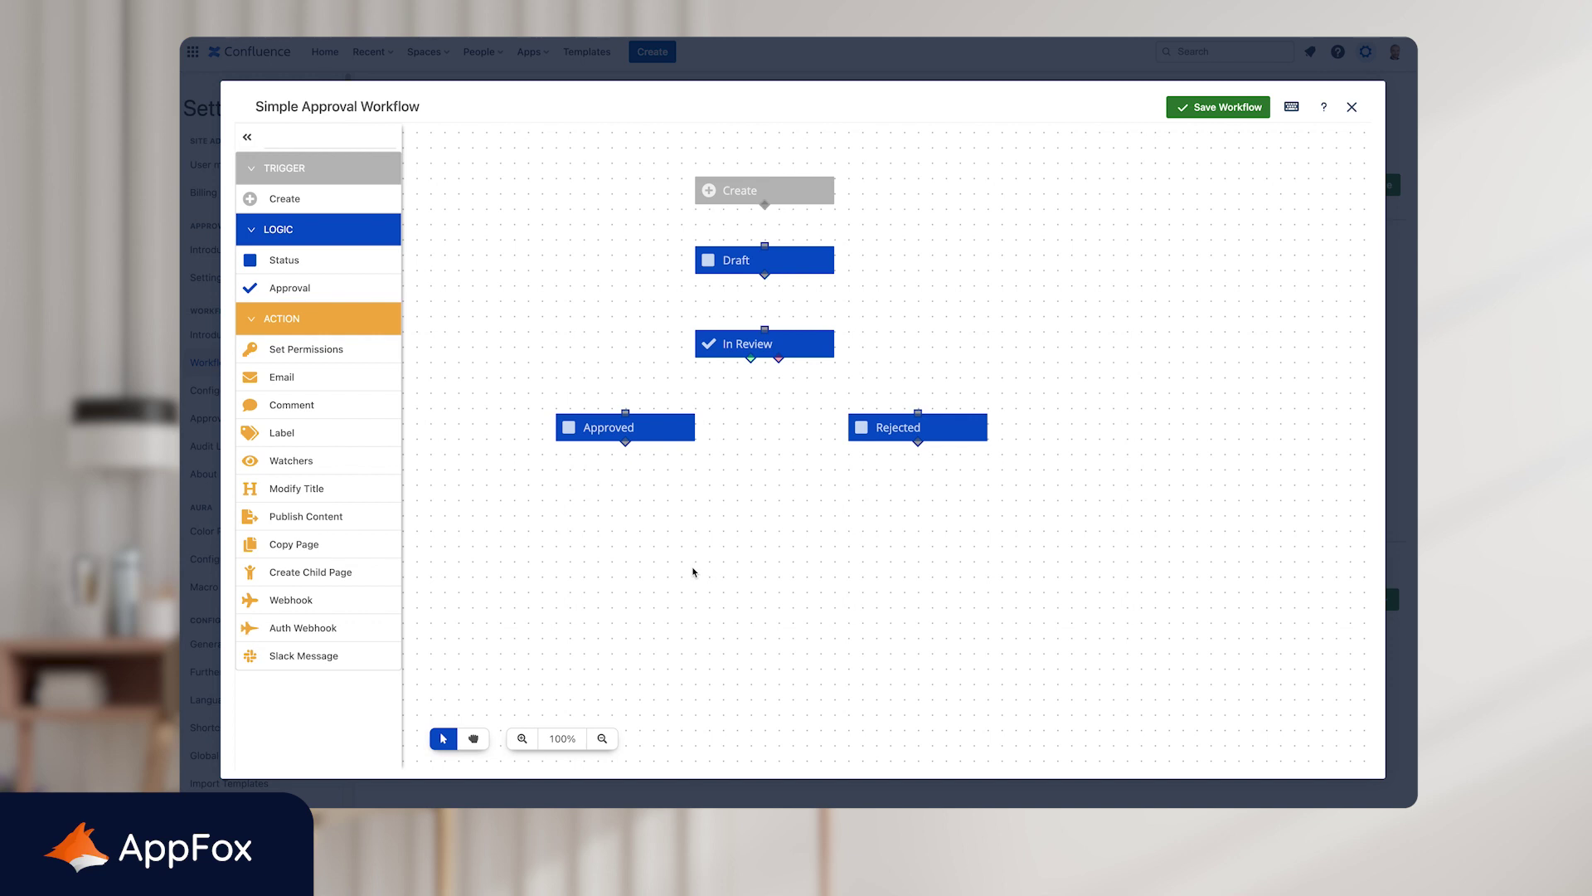
Set the Draft status colour to Purple in its Extra settings
{"action": "left_click", "coordinate": [732, 257]}
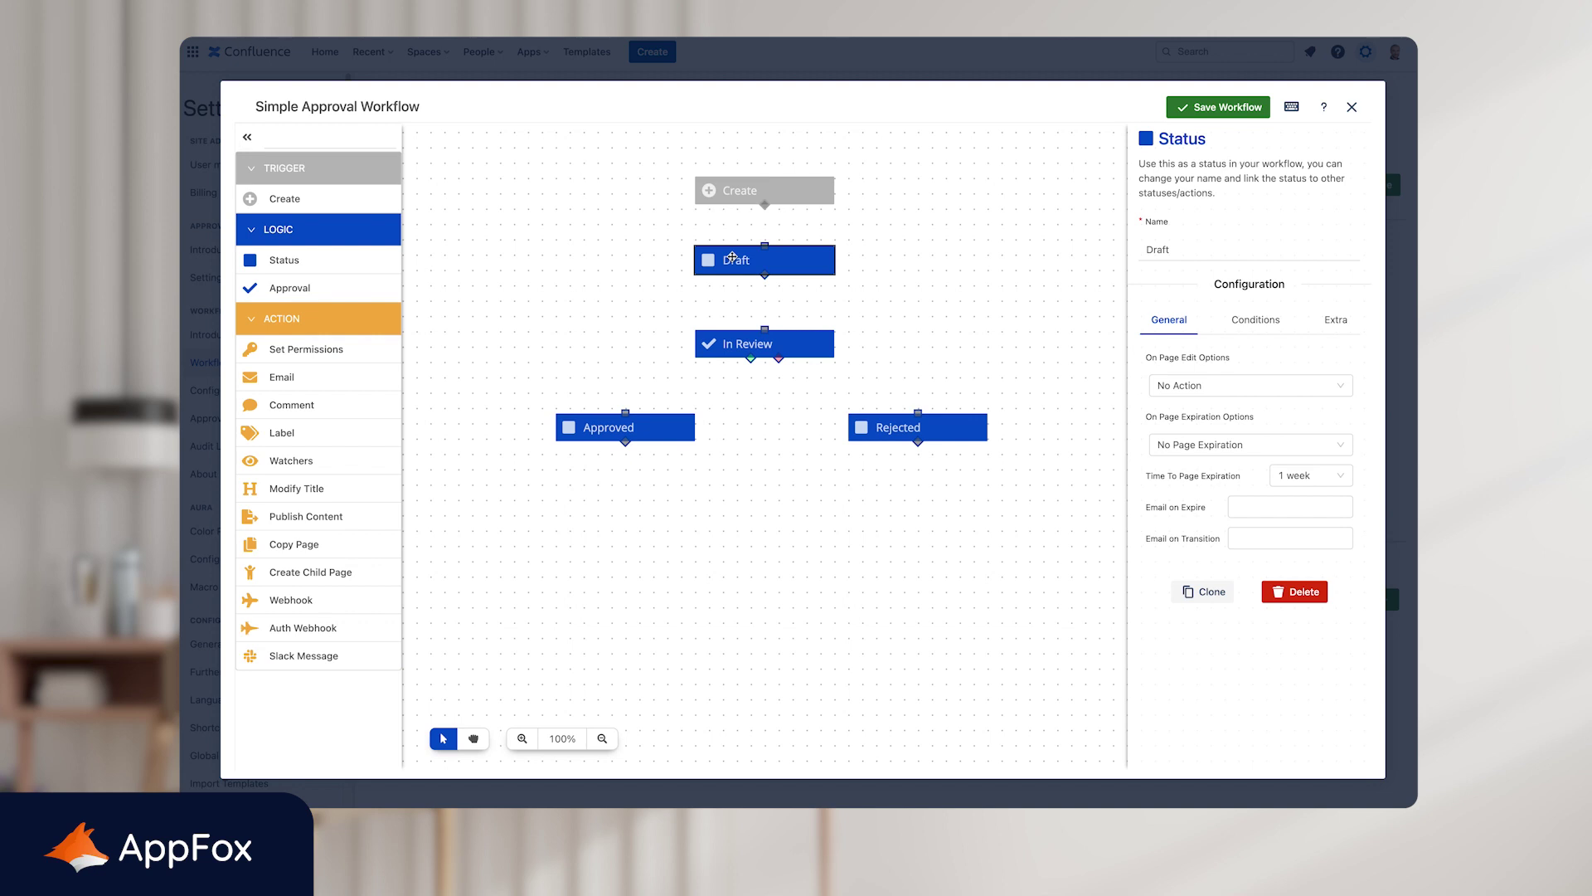
{"action": "left_click", "coordinate": [1264, 323]}
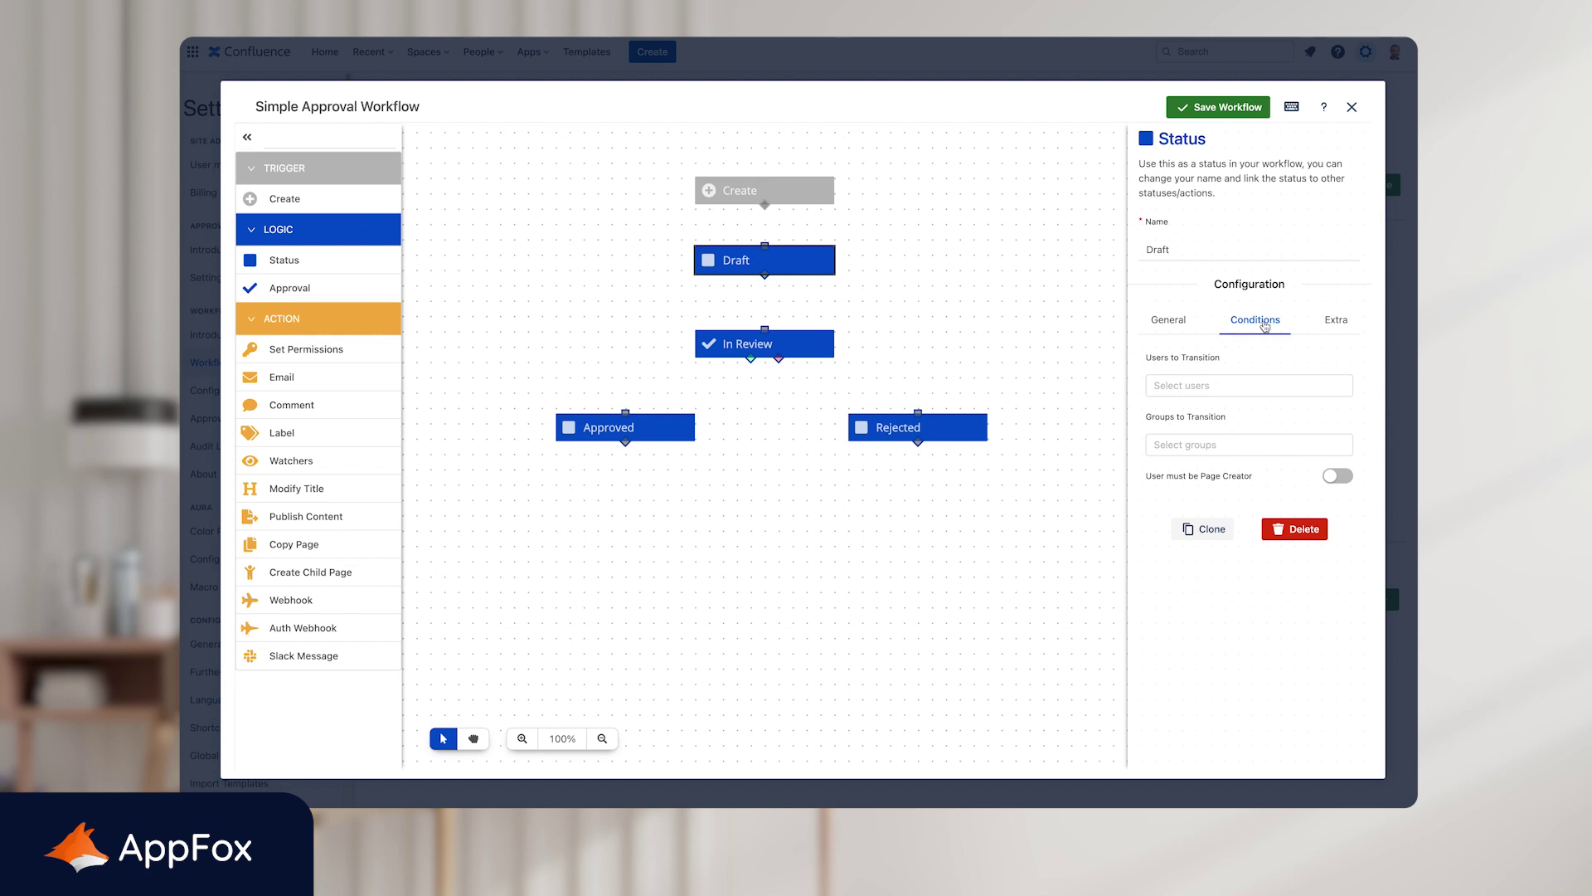
{"action": "left_click", "coordinate": [1330, 330]}
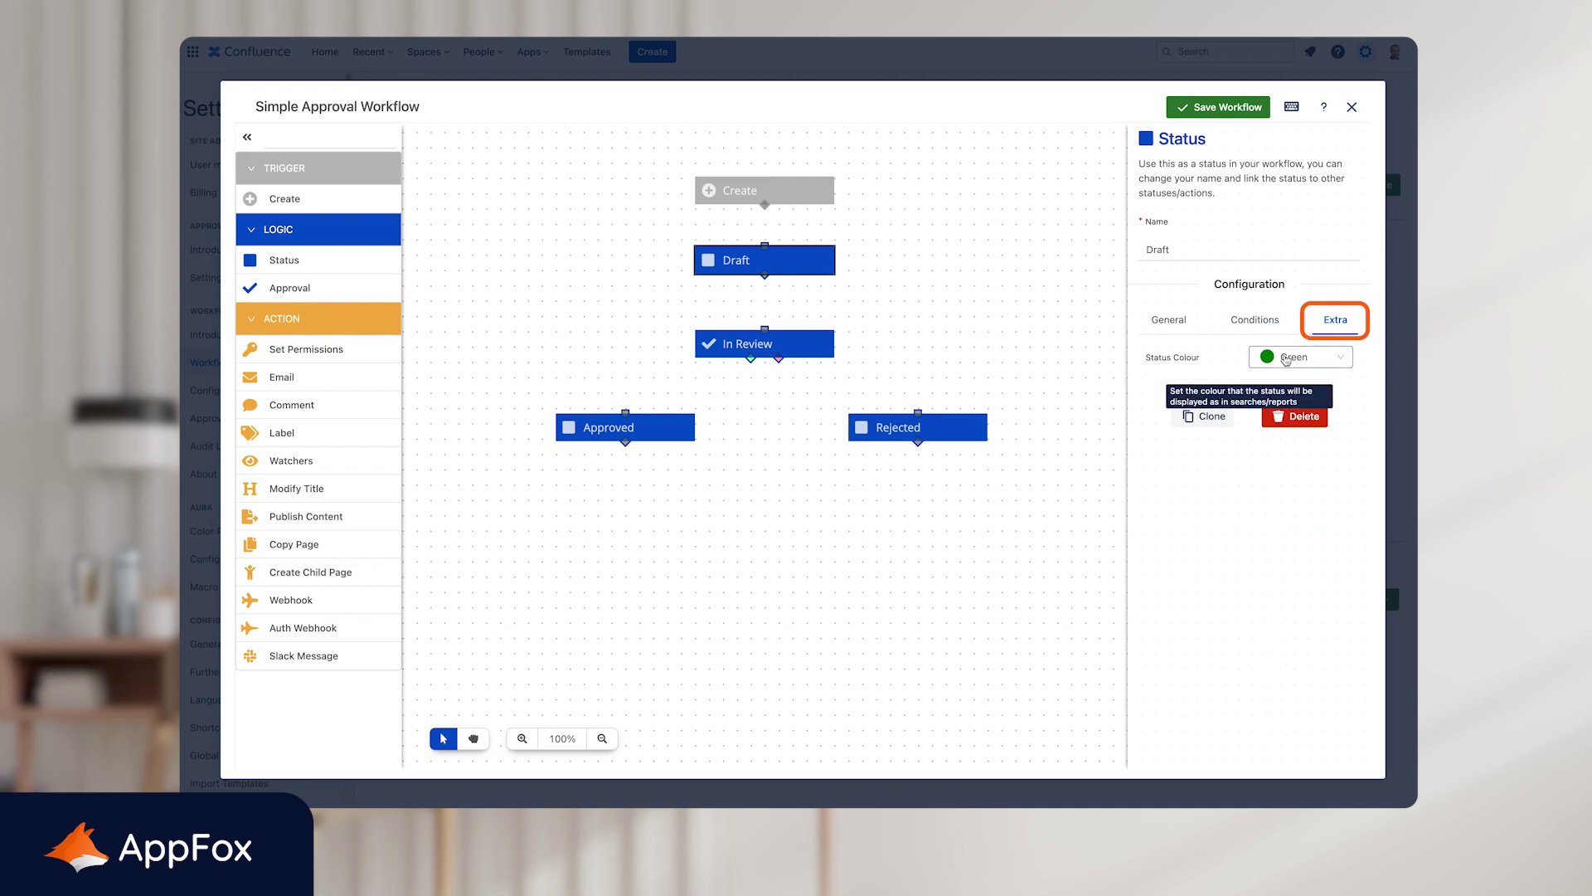
{"action": "left_click", "coordinate": [1286, 360]}
{"action": "left_click", "coordinate": [1288, 497]}
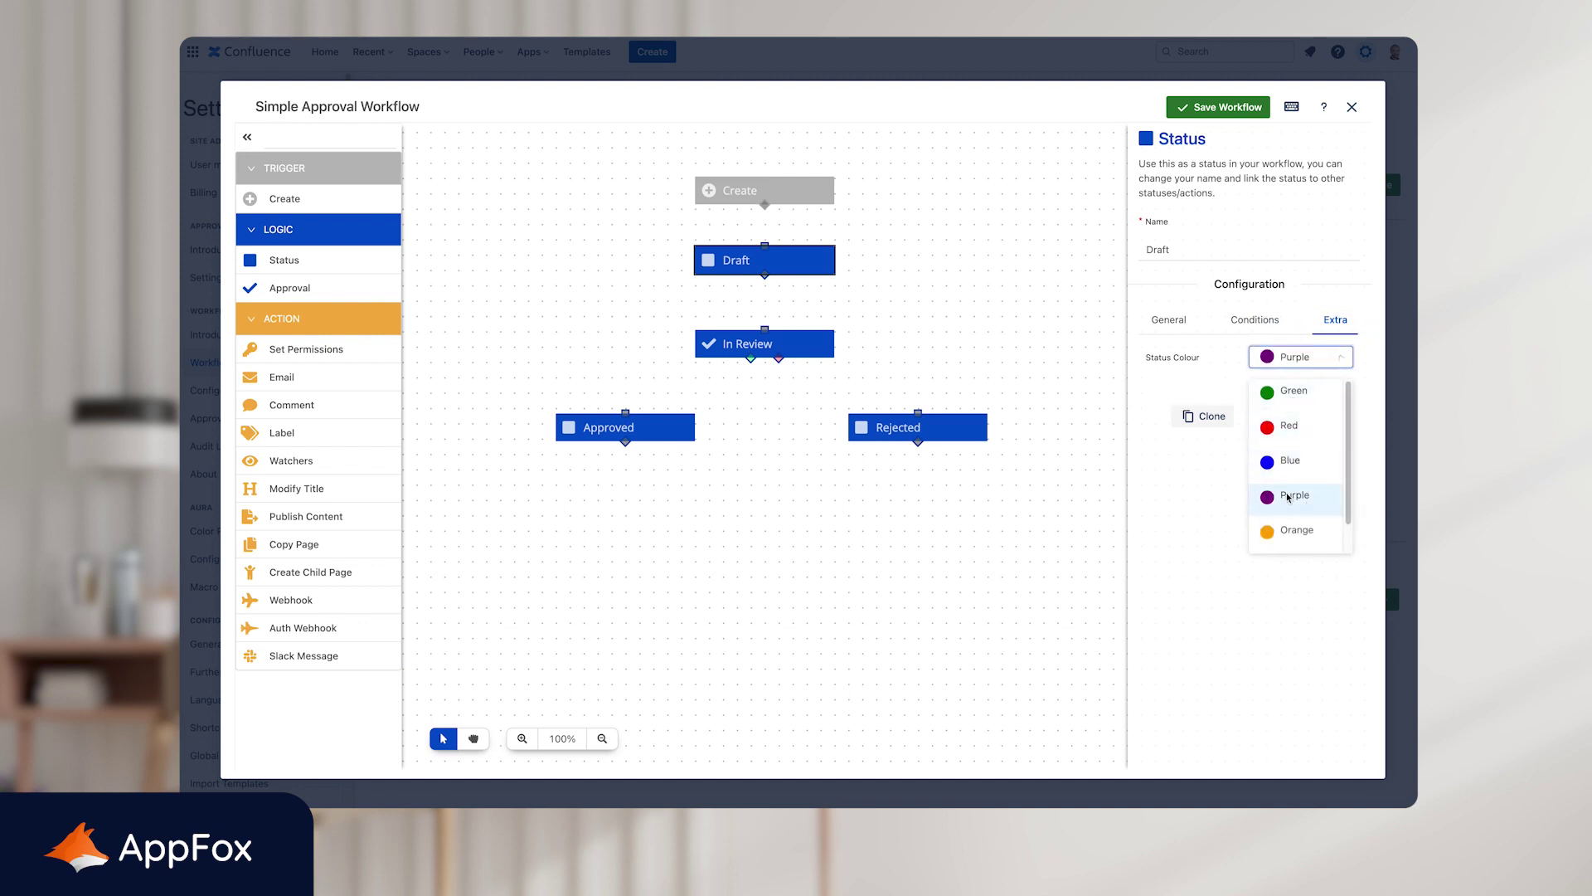
{"action": "left_click", "coordinate": [856, 352]}
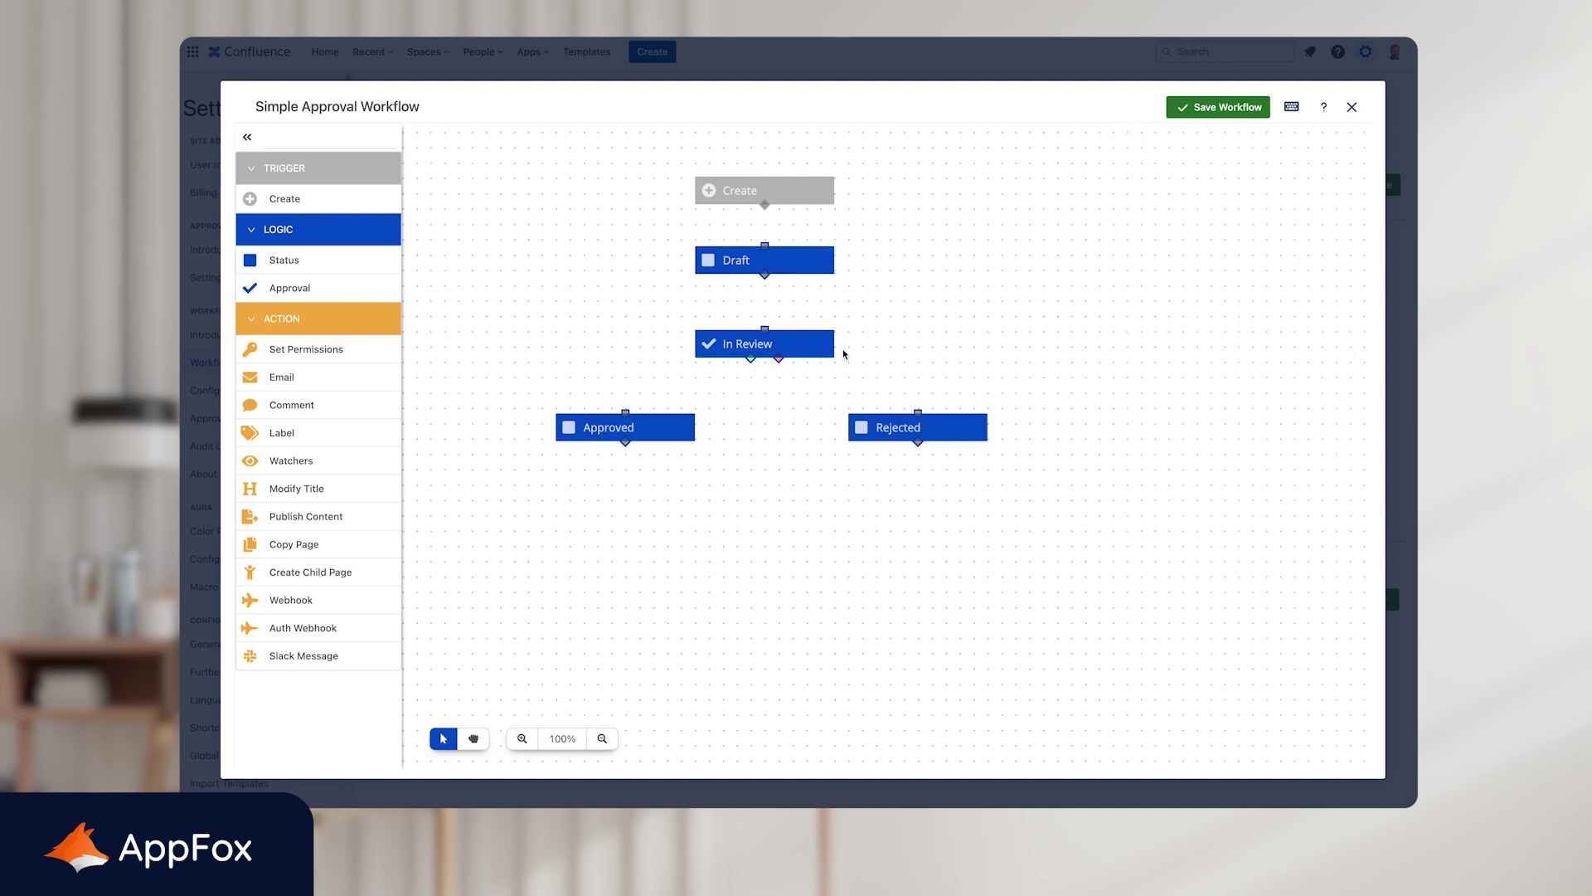
Add a specific user as In Review's sole approver, leaving quorum sizes at All
{"action": "left_click", "coordinate": [817, 350]}
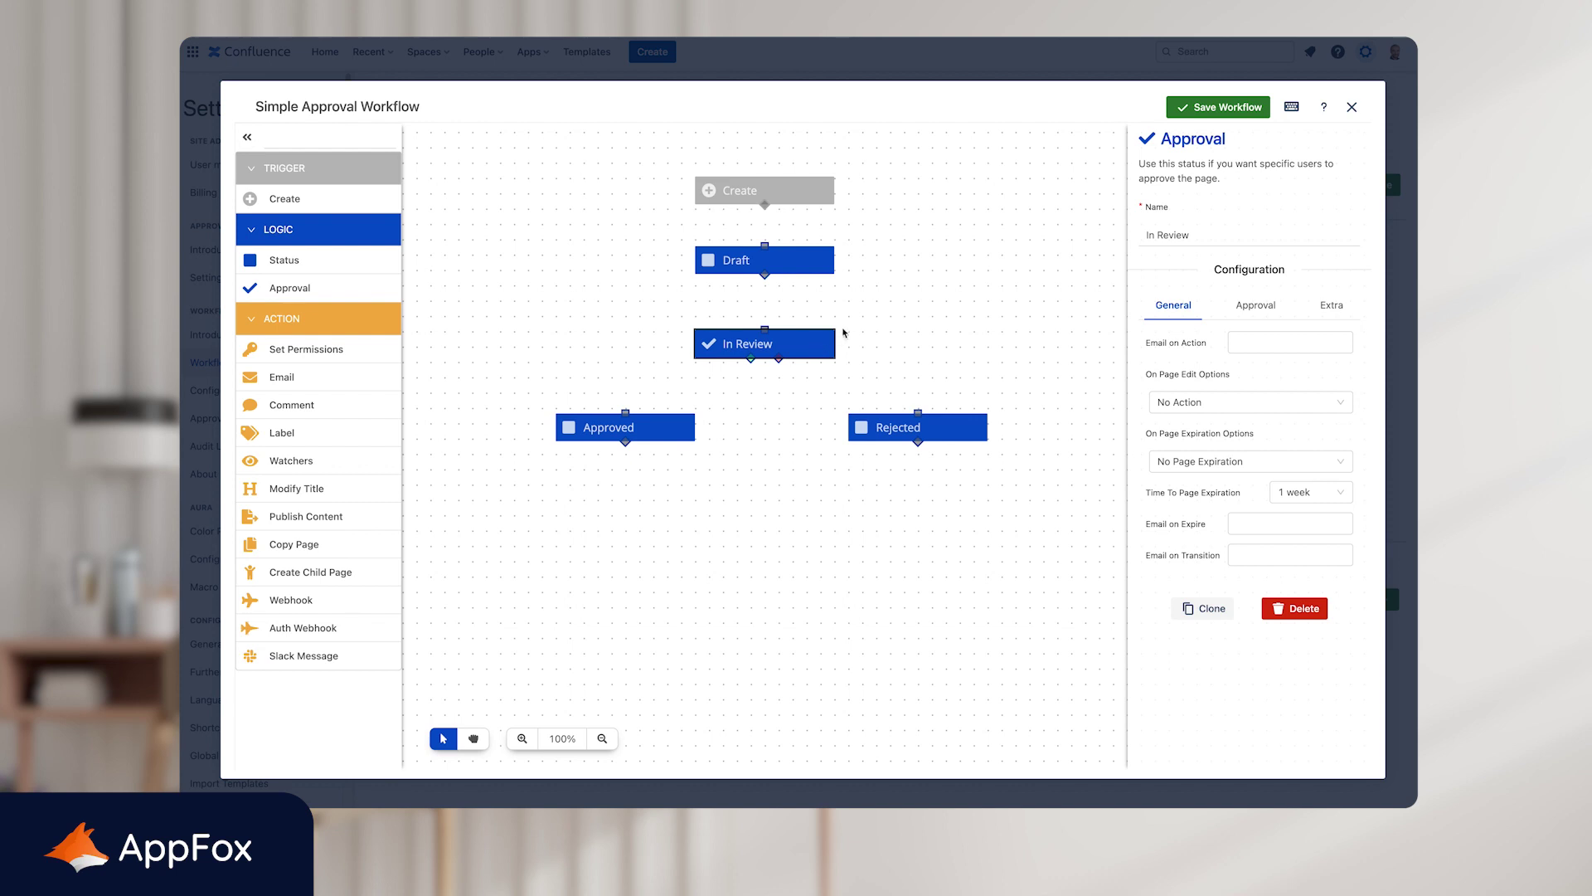
{"action": "left_click", "coordinate": [1255, 306]}
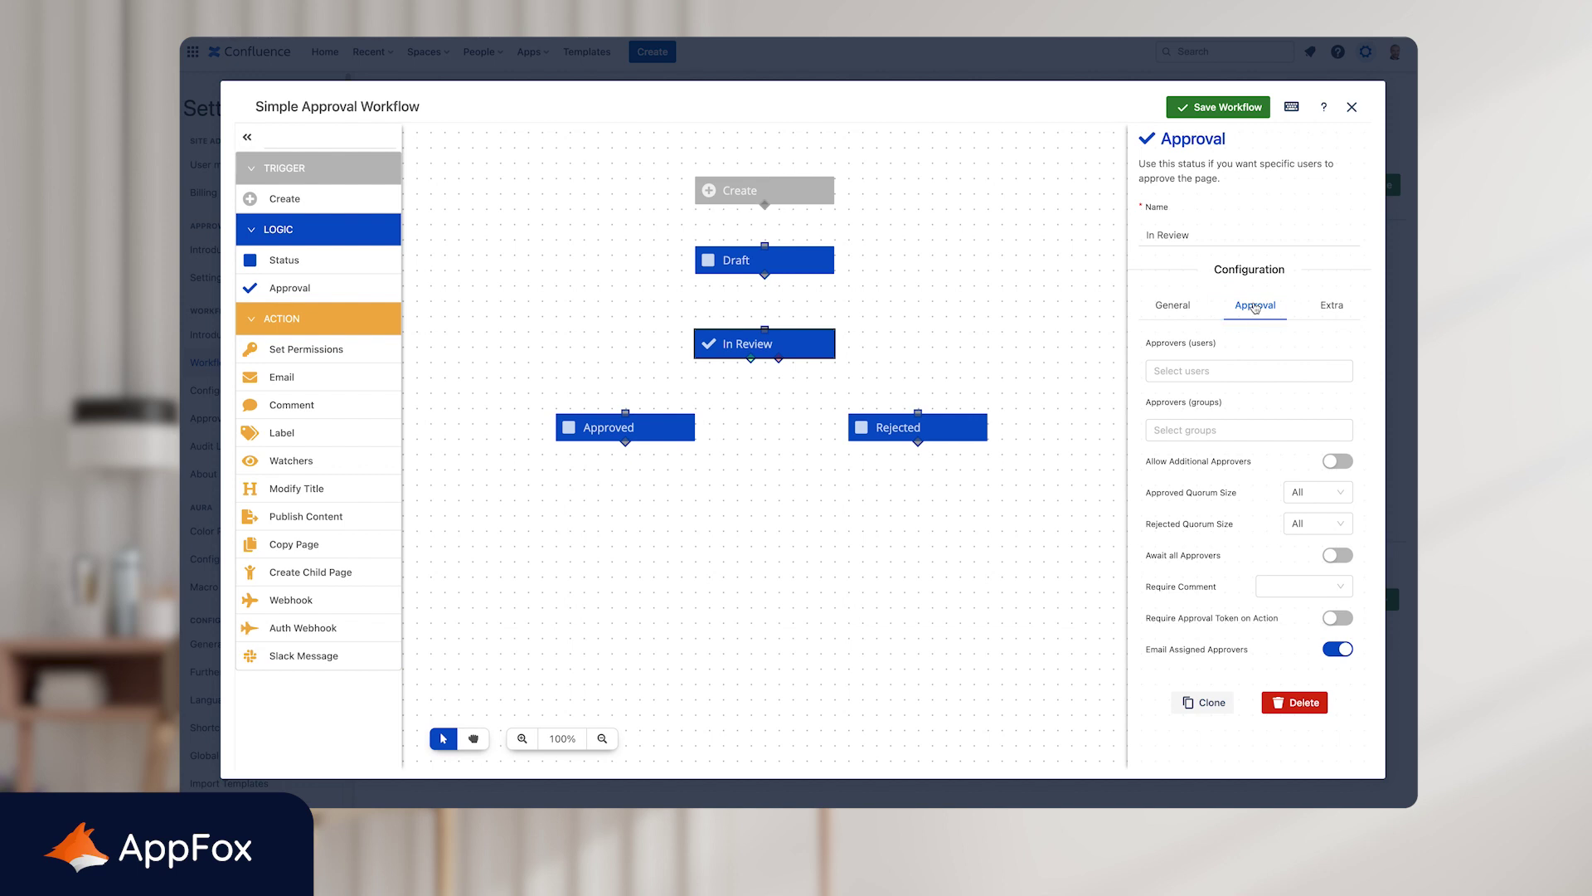
{"action": "left_click", "coordinate": [1206, 370]}
{"action": "type", "text": "craig"}
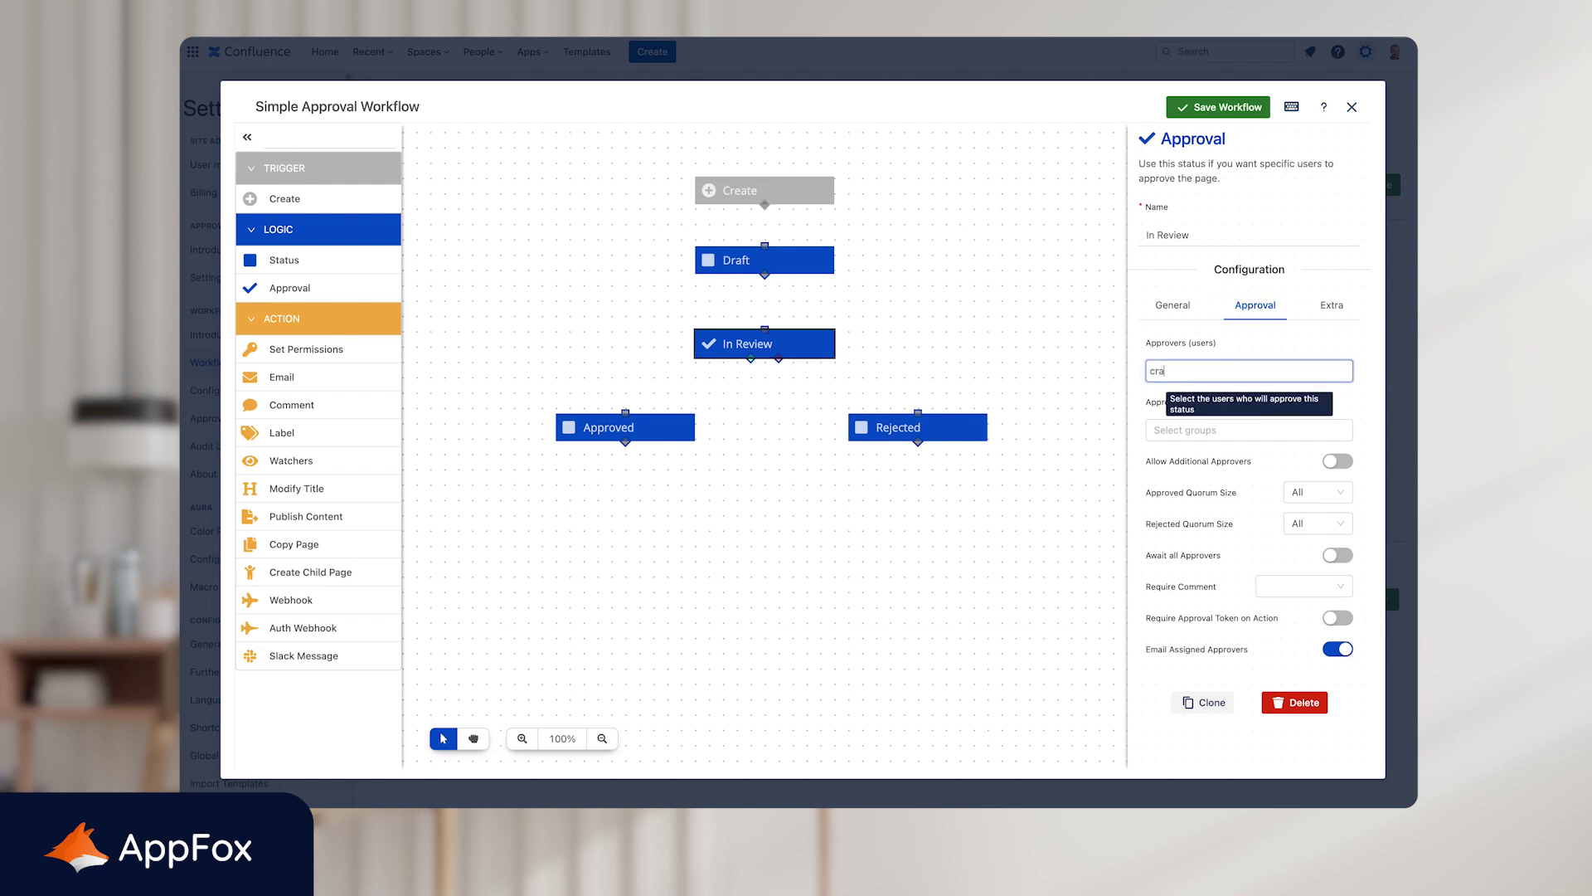
{"action": "left_click", "coordinate": [1210, 400]}
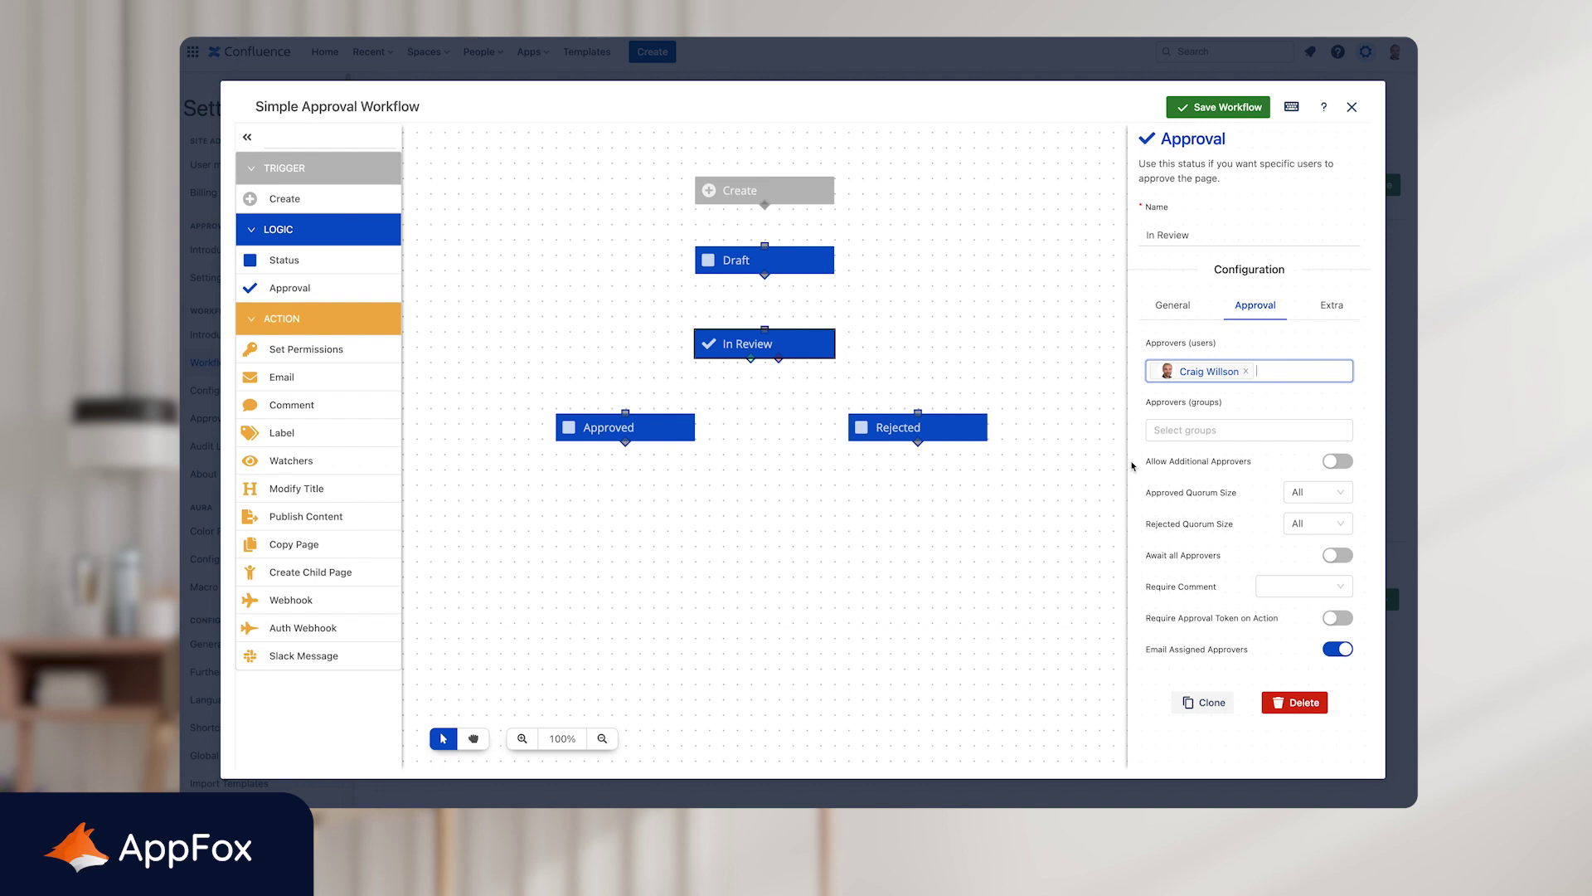
Set the In Review status colour to Orange
{"action": "left_click", "coordinate": [1327, 304]}
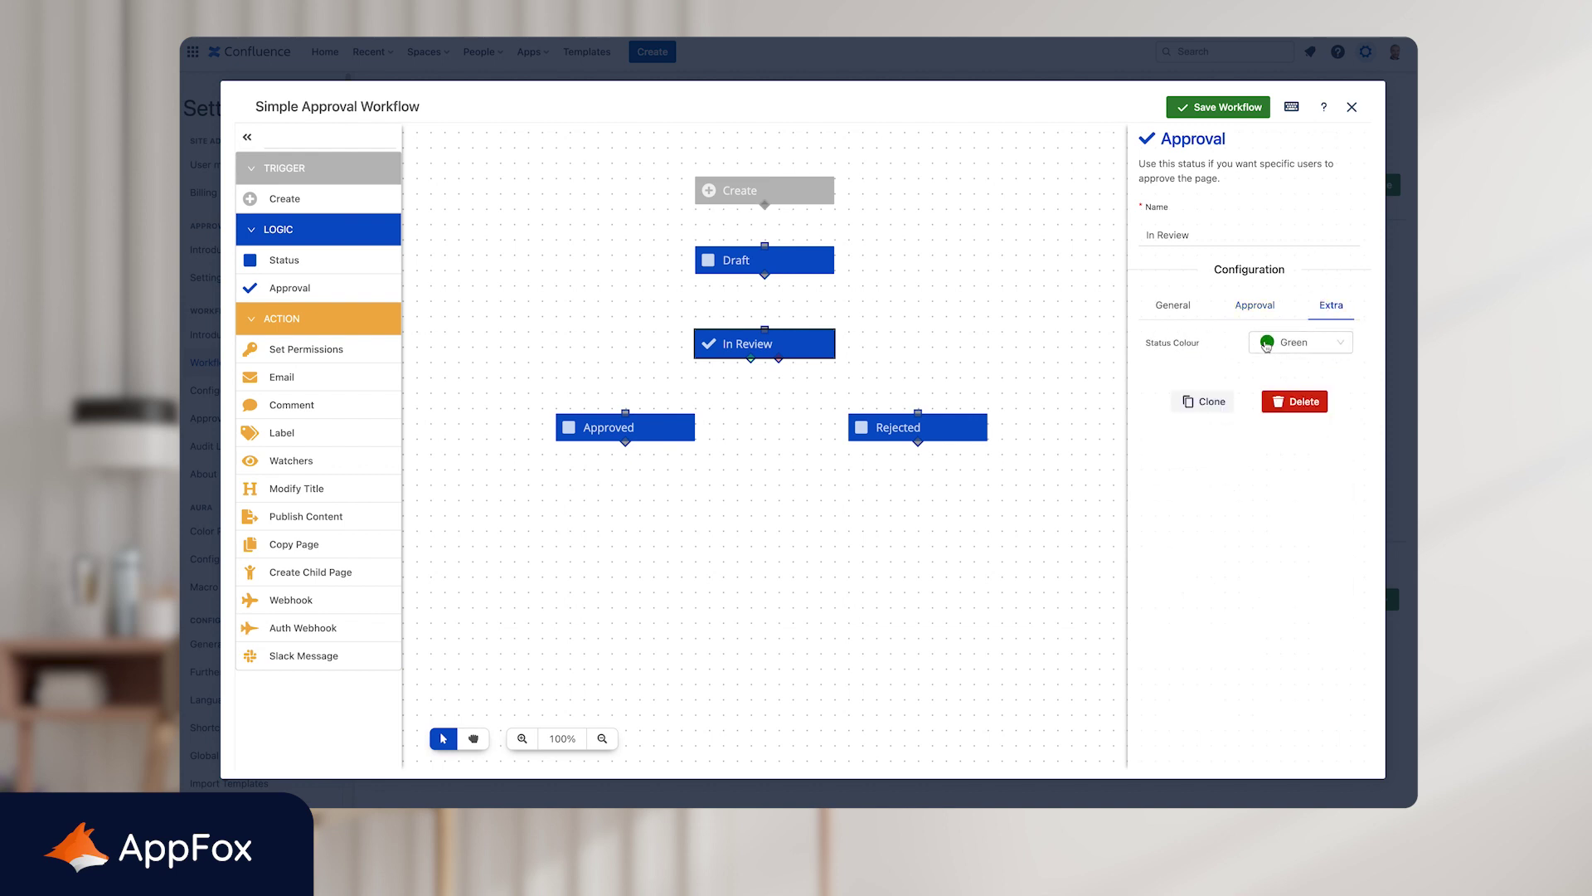
{"action": "left_click", "coordinate": [1266, 345]}
{"action": "left_click", "coordinate": [1285, 515]}
Set the Rejected status colour to Red and deselect it
{"action": "left_click", "coordinate": [675, 428]}
{"action": "left_click", "coordinate": [1329, 324]}
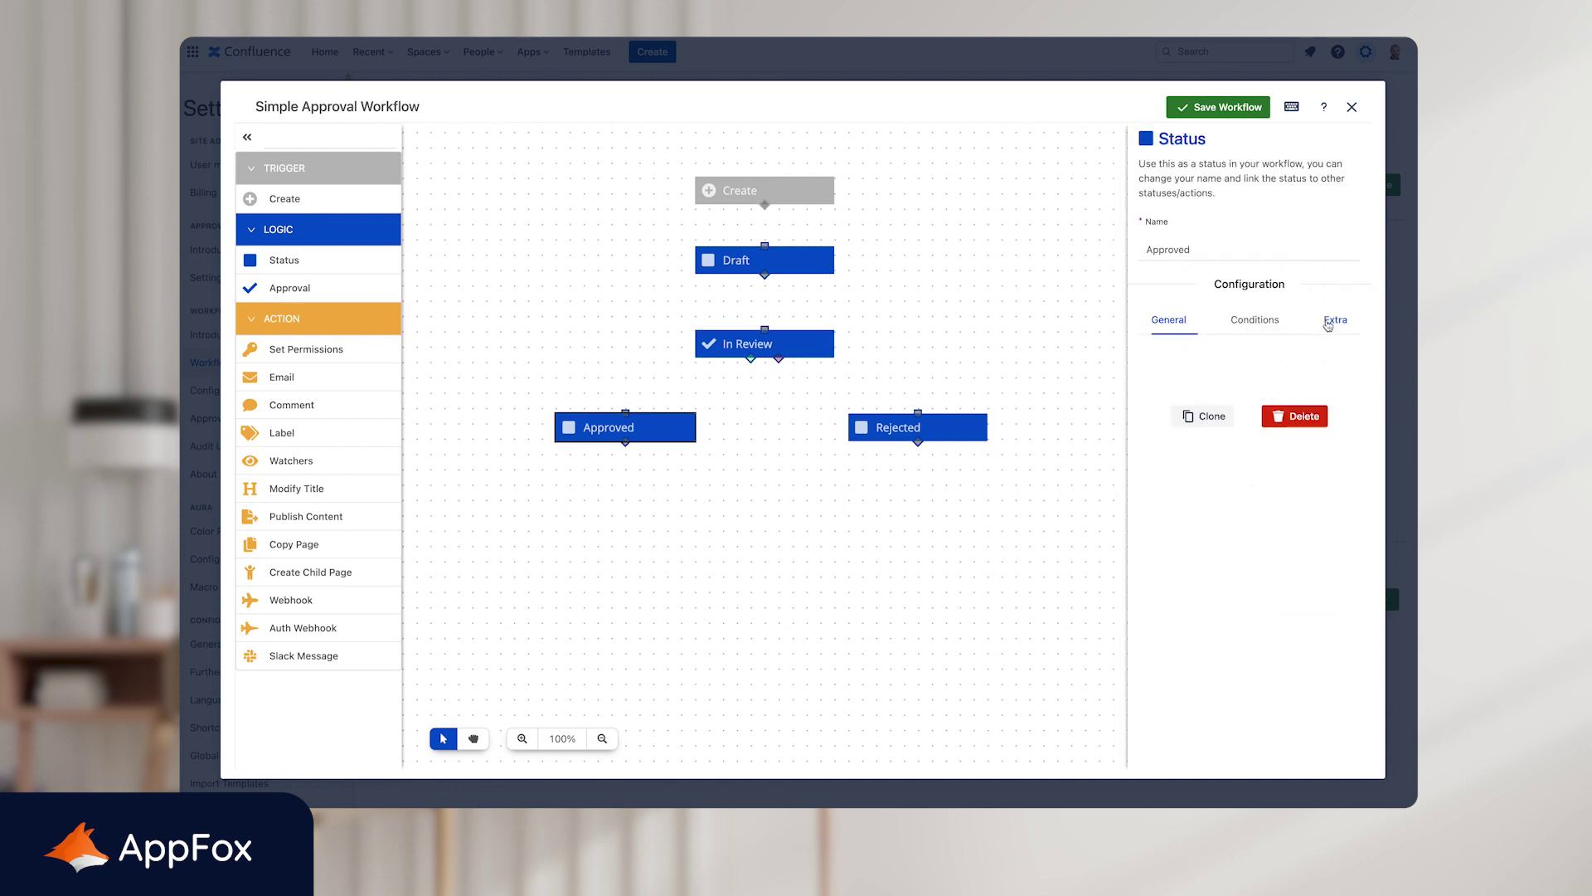
{"action": "left_click", "coordinate": [892, 429]}
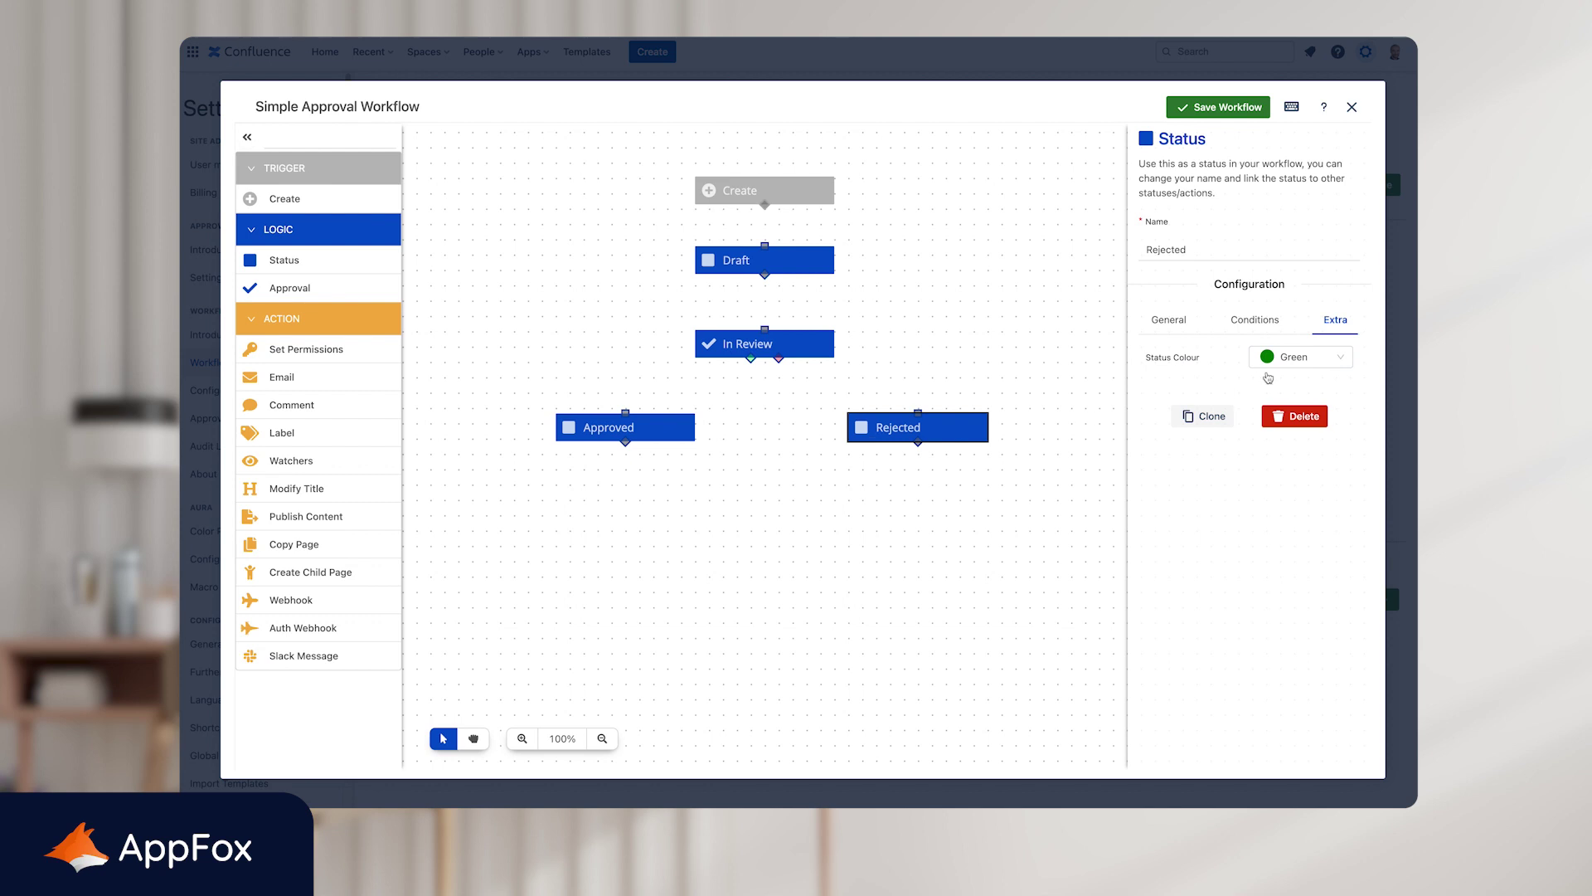
{"action": "left_click", "coordinate": [1281, 358]}
{"action": "left_click", "coordinate": [1281, 429]}
{"action": "left_click", "coordinate": [697, 551]}
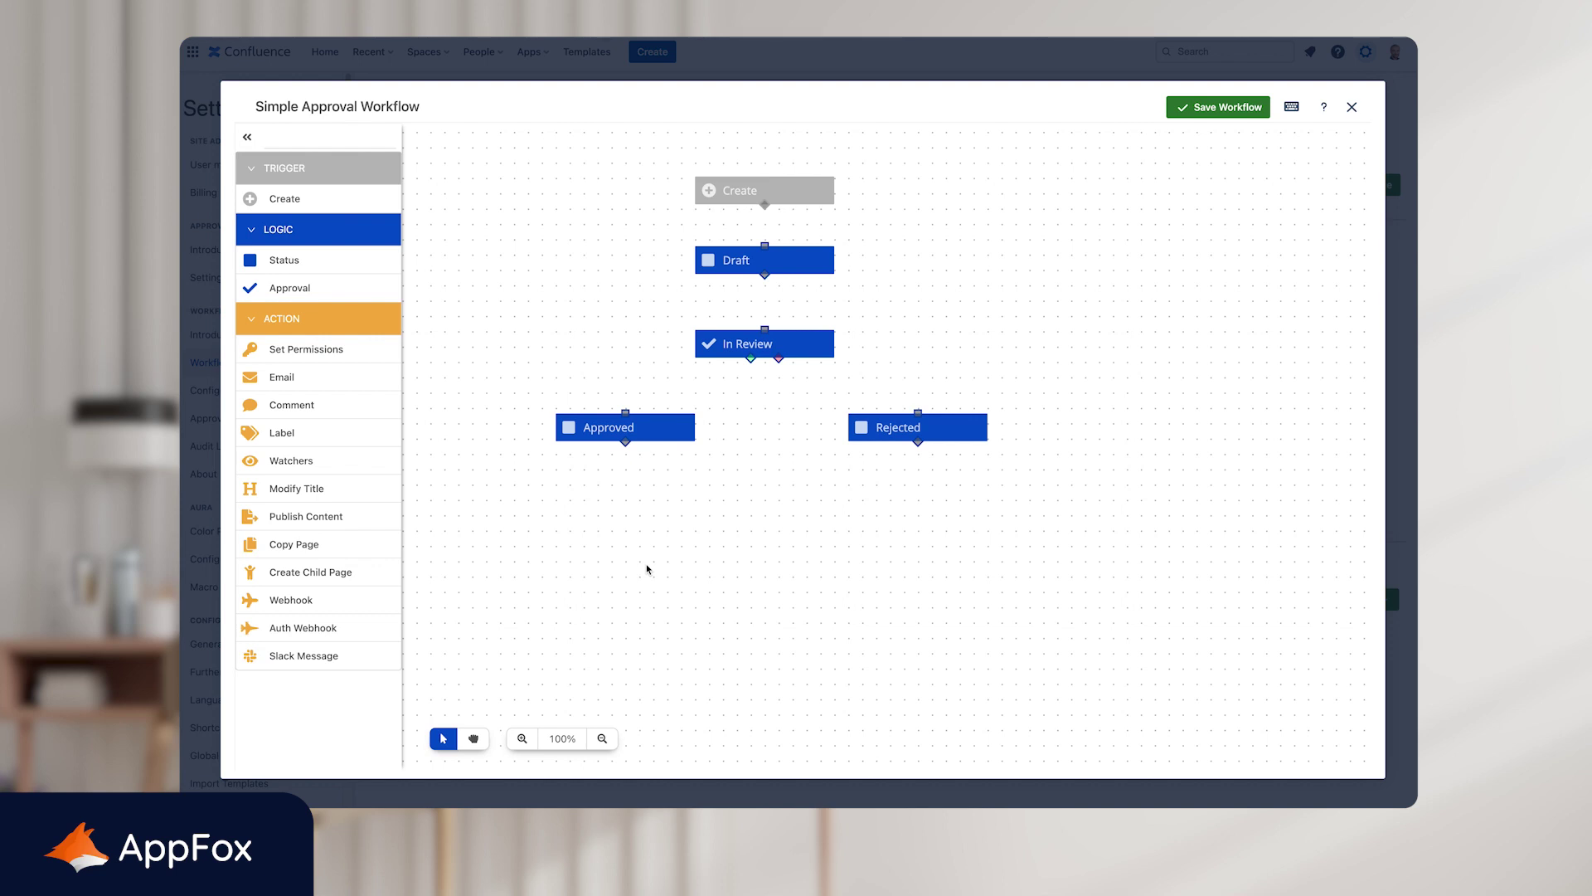
Draw connectors from Create to Draft and from In Review's rejection handle to Rejected
{"action": "mouse_move", "coordinate": [765, 205]}
{"action": "left_mouse_down"}
{"action": "mouse_move", "coordinate": [764, 330]}
{"action": "mouse_move", "coordinate": [628, 421]}
{"action": "left_mouse_up"}
{"action": "left_click_drag", "start_coordinate": [778, 359], "coordinate": [919, 413]}
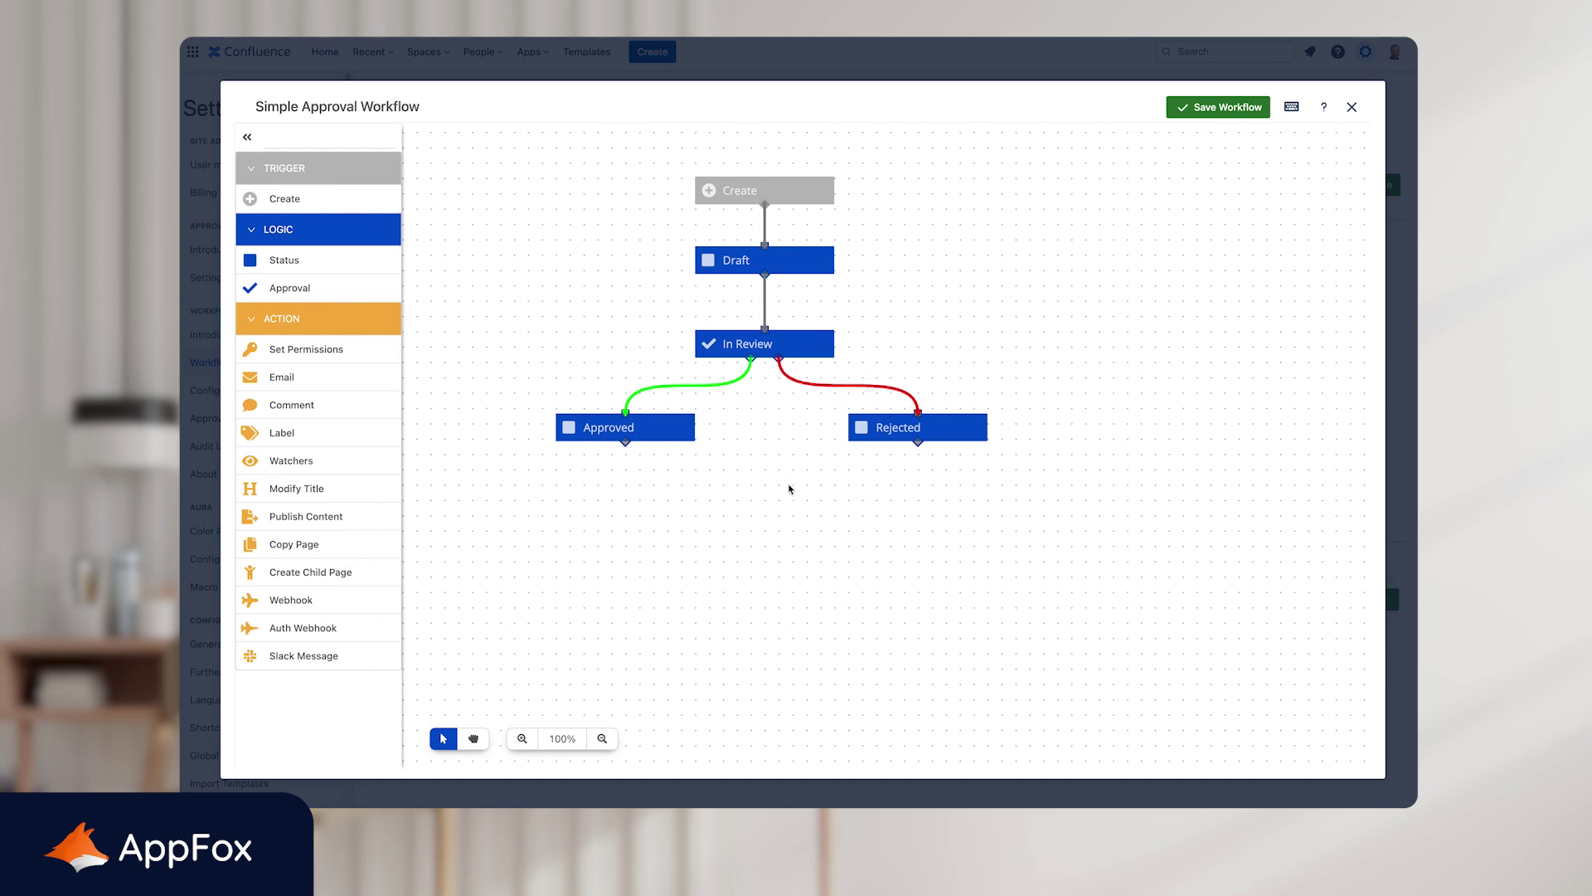
Save the workflow and switch it to Enabled on page 2 of the Workflows list
{"action": "left_click", "coordinate": [1233, 111]}
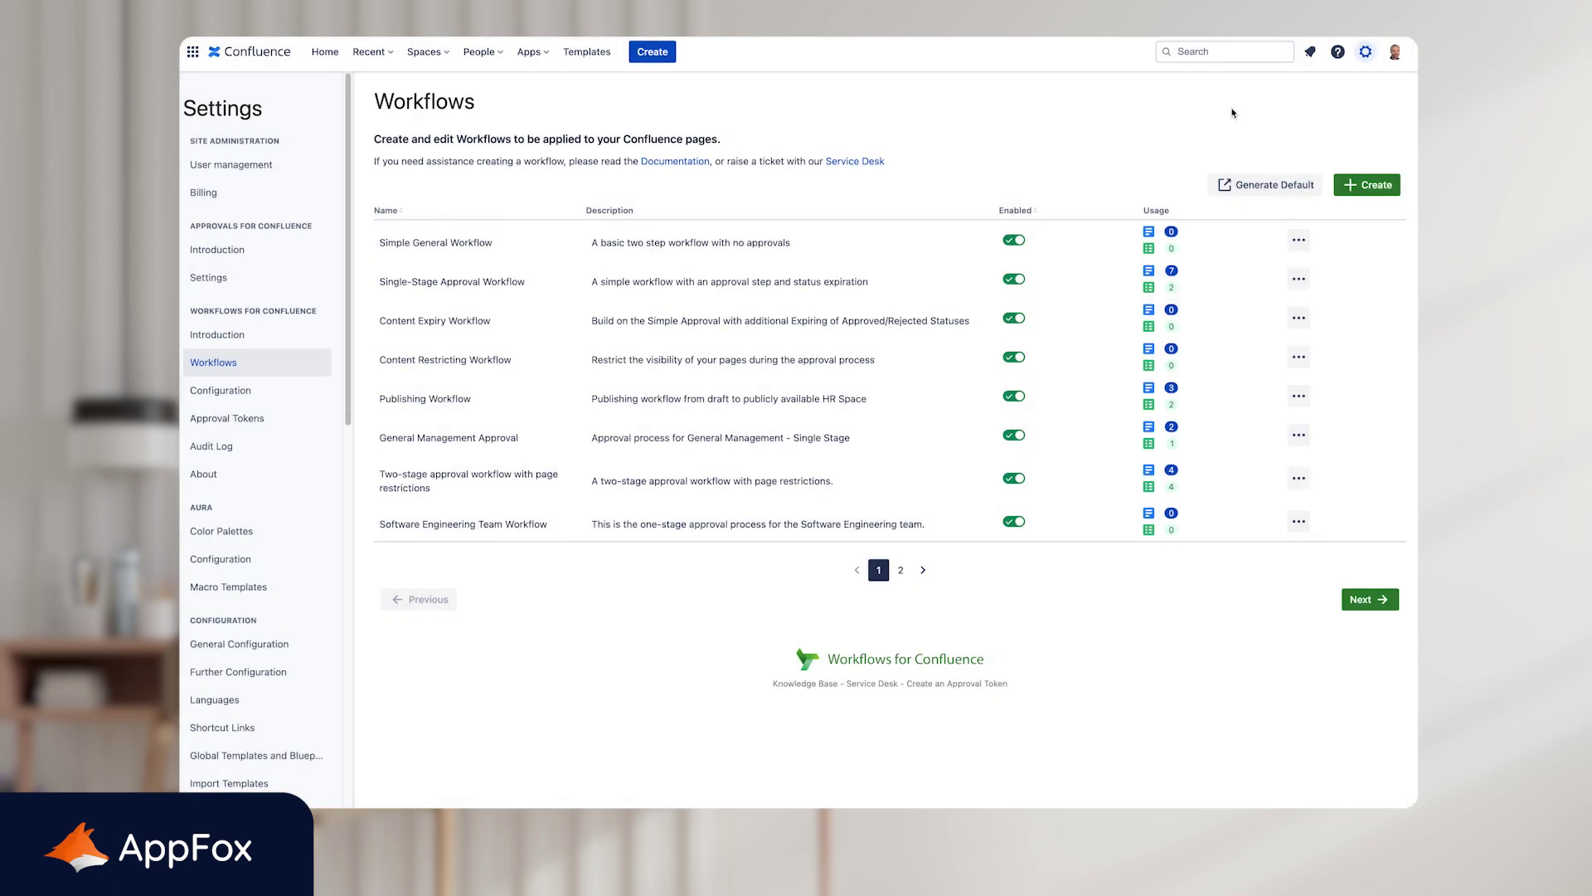
{"action": "left_click", "coordinate": [900, 570]}
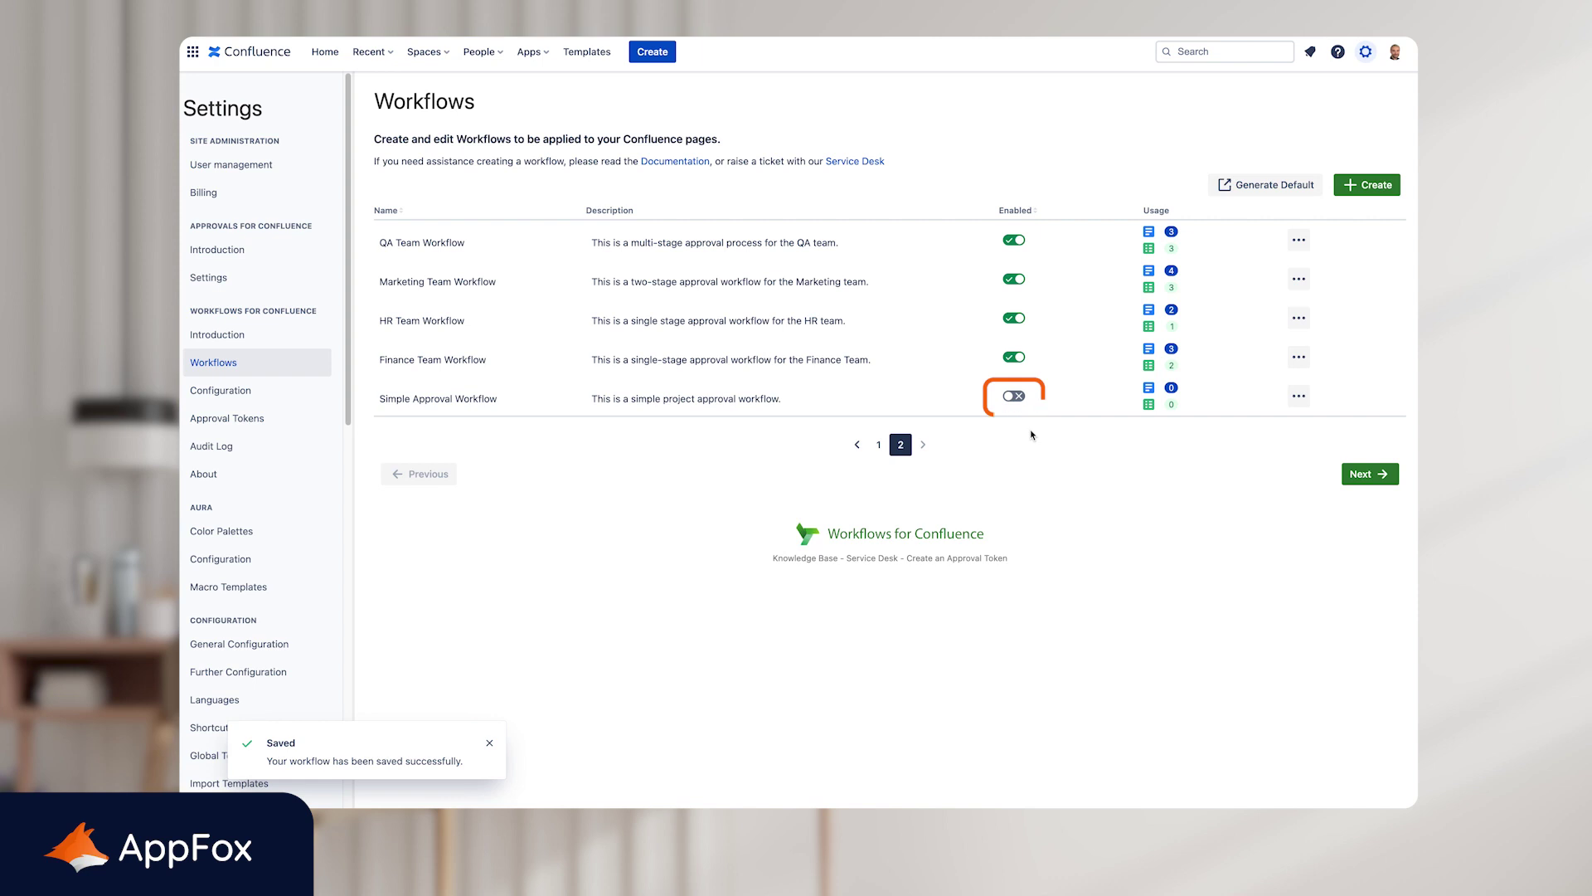
{"action": "left_click", "coordinate": [1016, 397]}
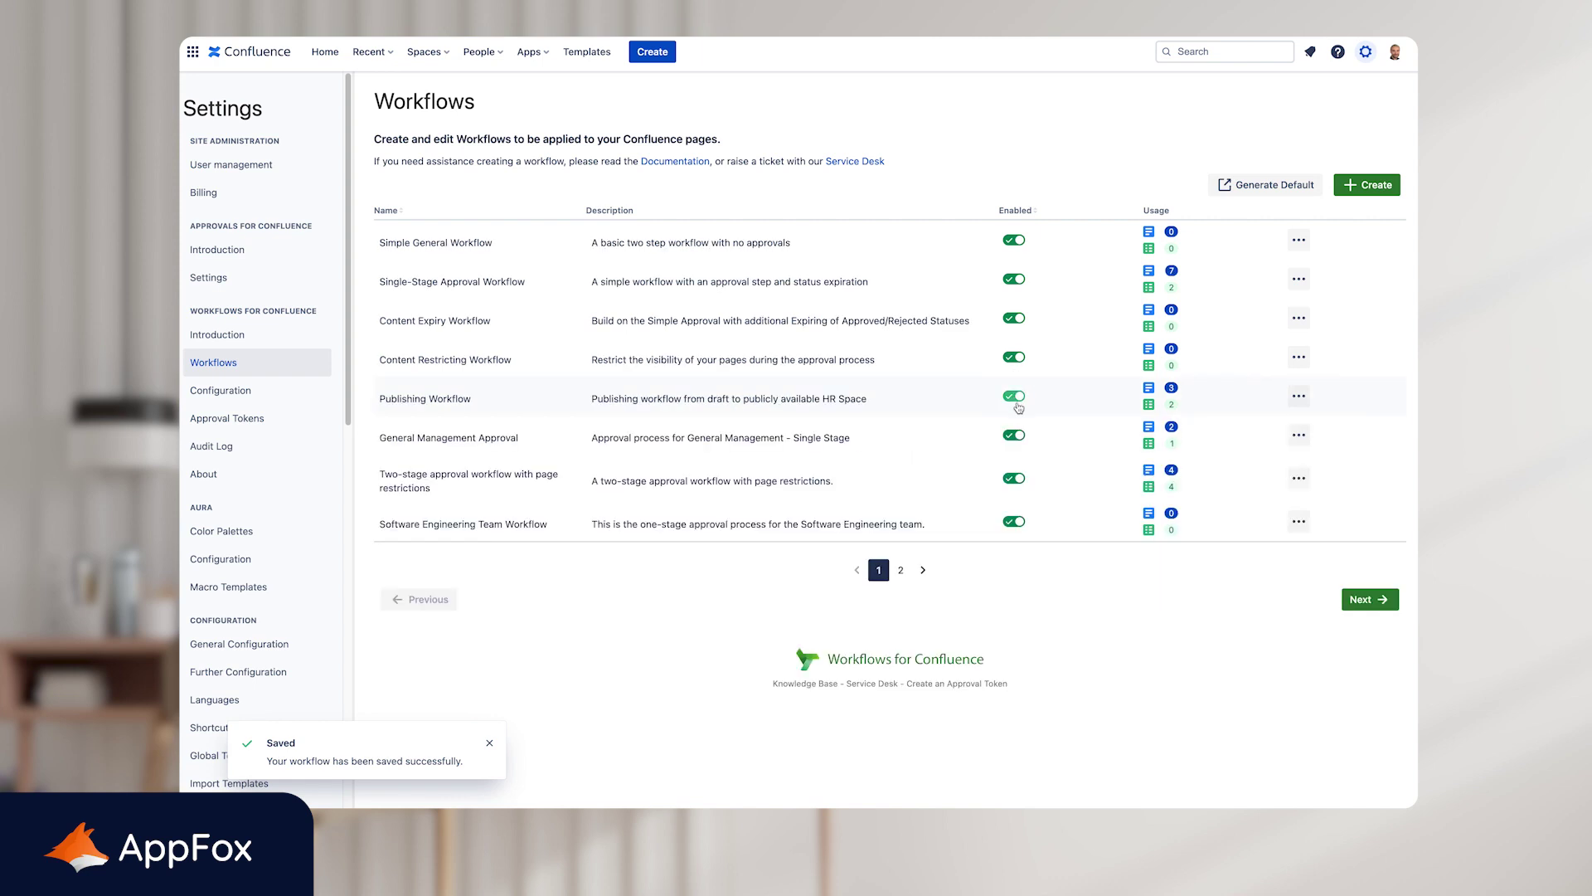
{"action": "left_click", "coordinate": [906, 569]}
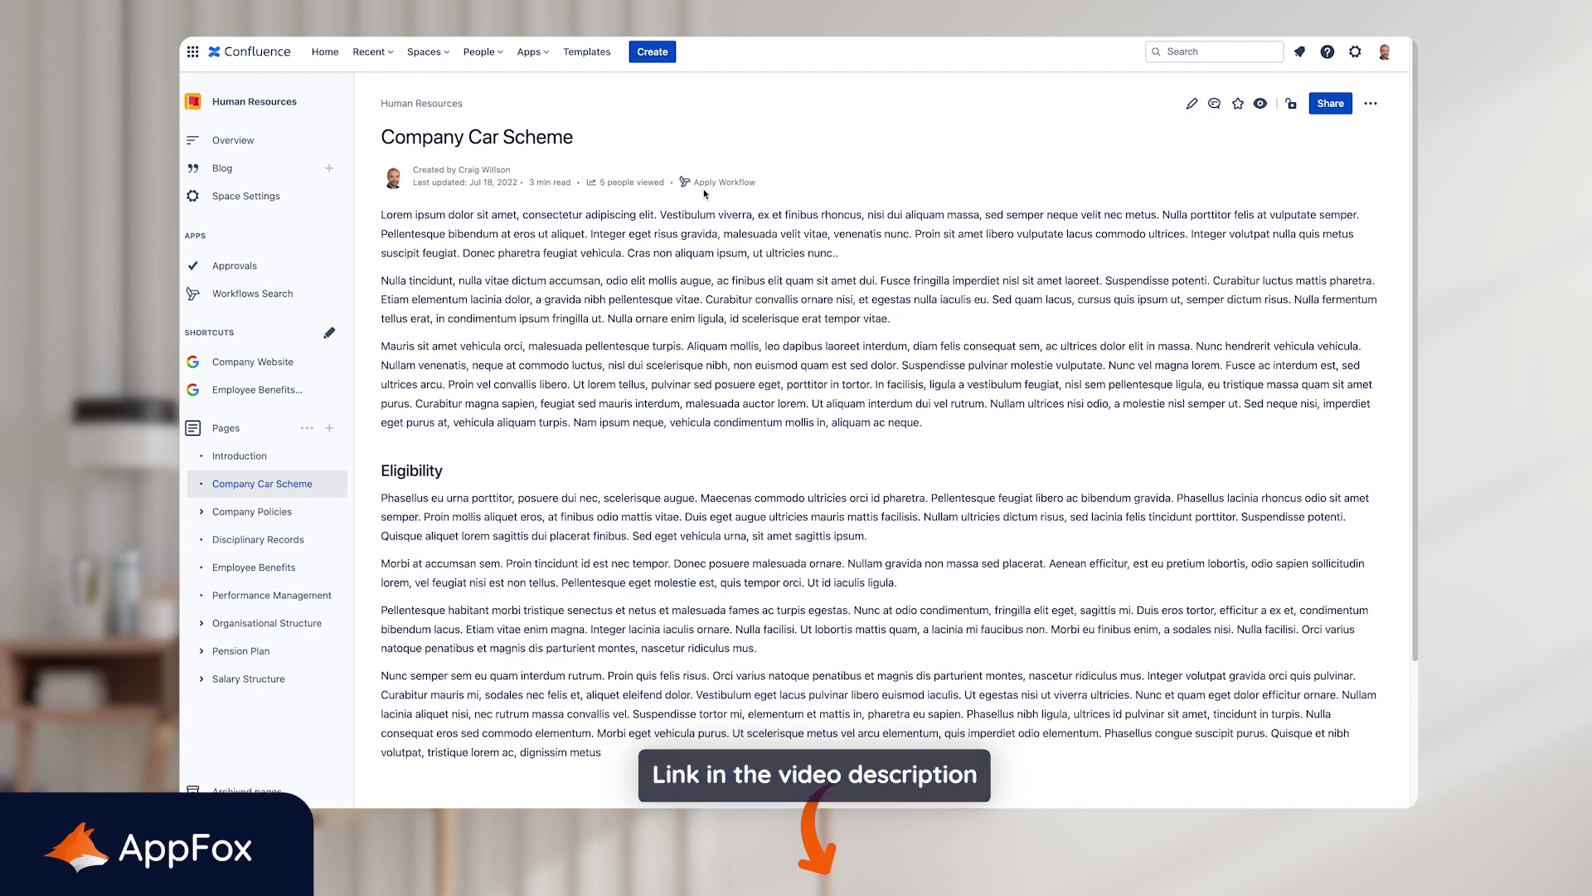
Apply the Simple Approval Workflow to the Company Car Scheme page from its byline
{"action": "left_click", "coordinate": [718, 183]}
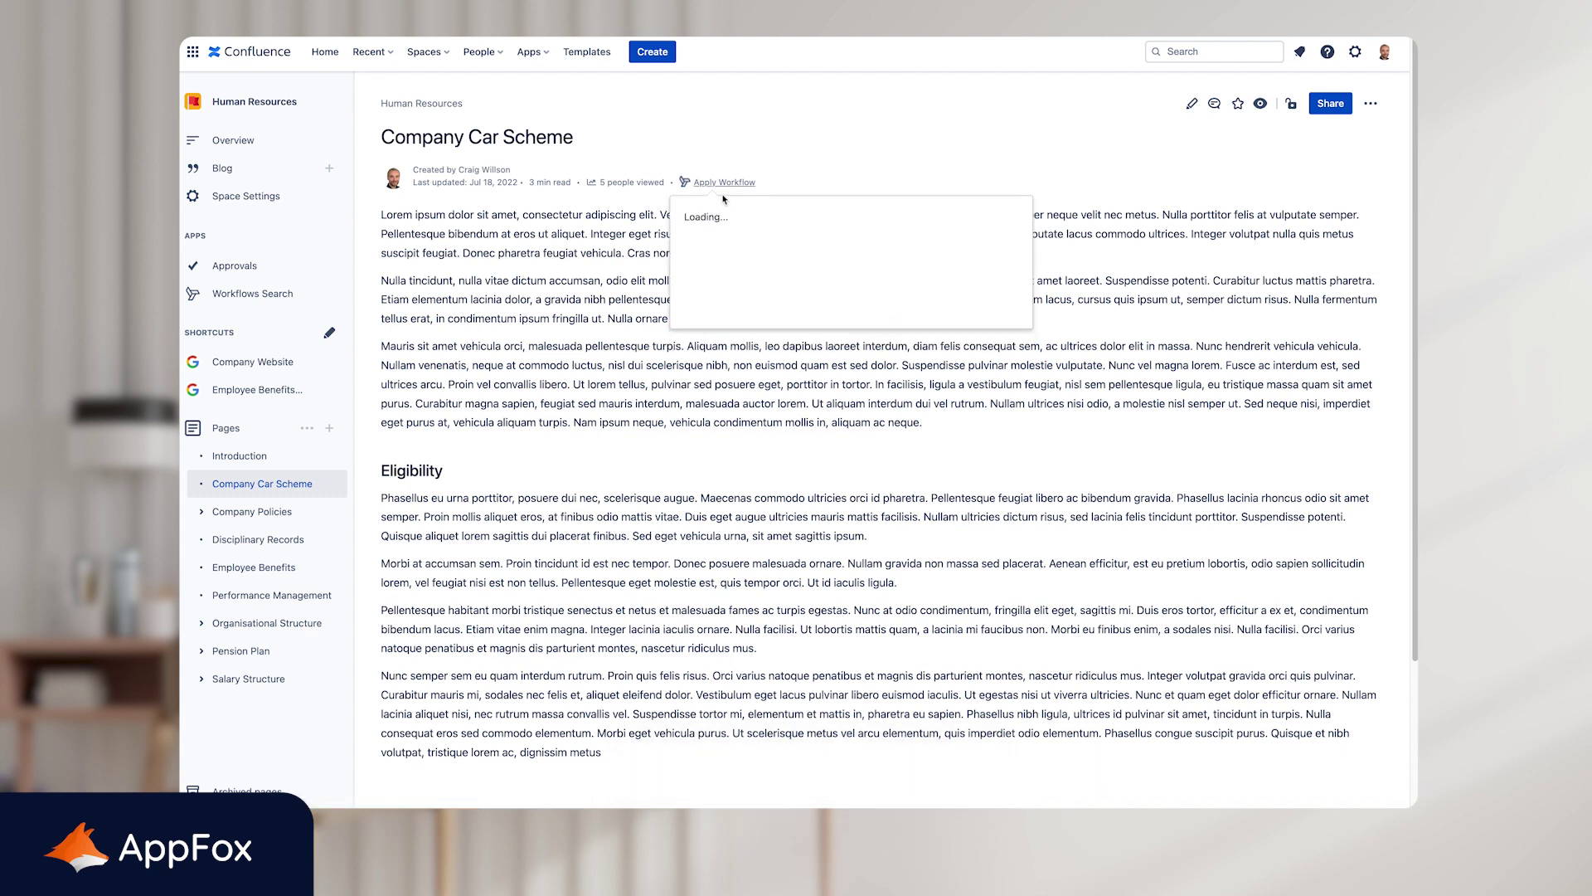
{"action": "left_click", "coordinate": [838, 474]}
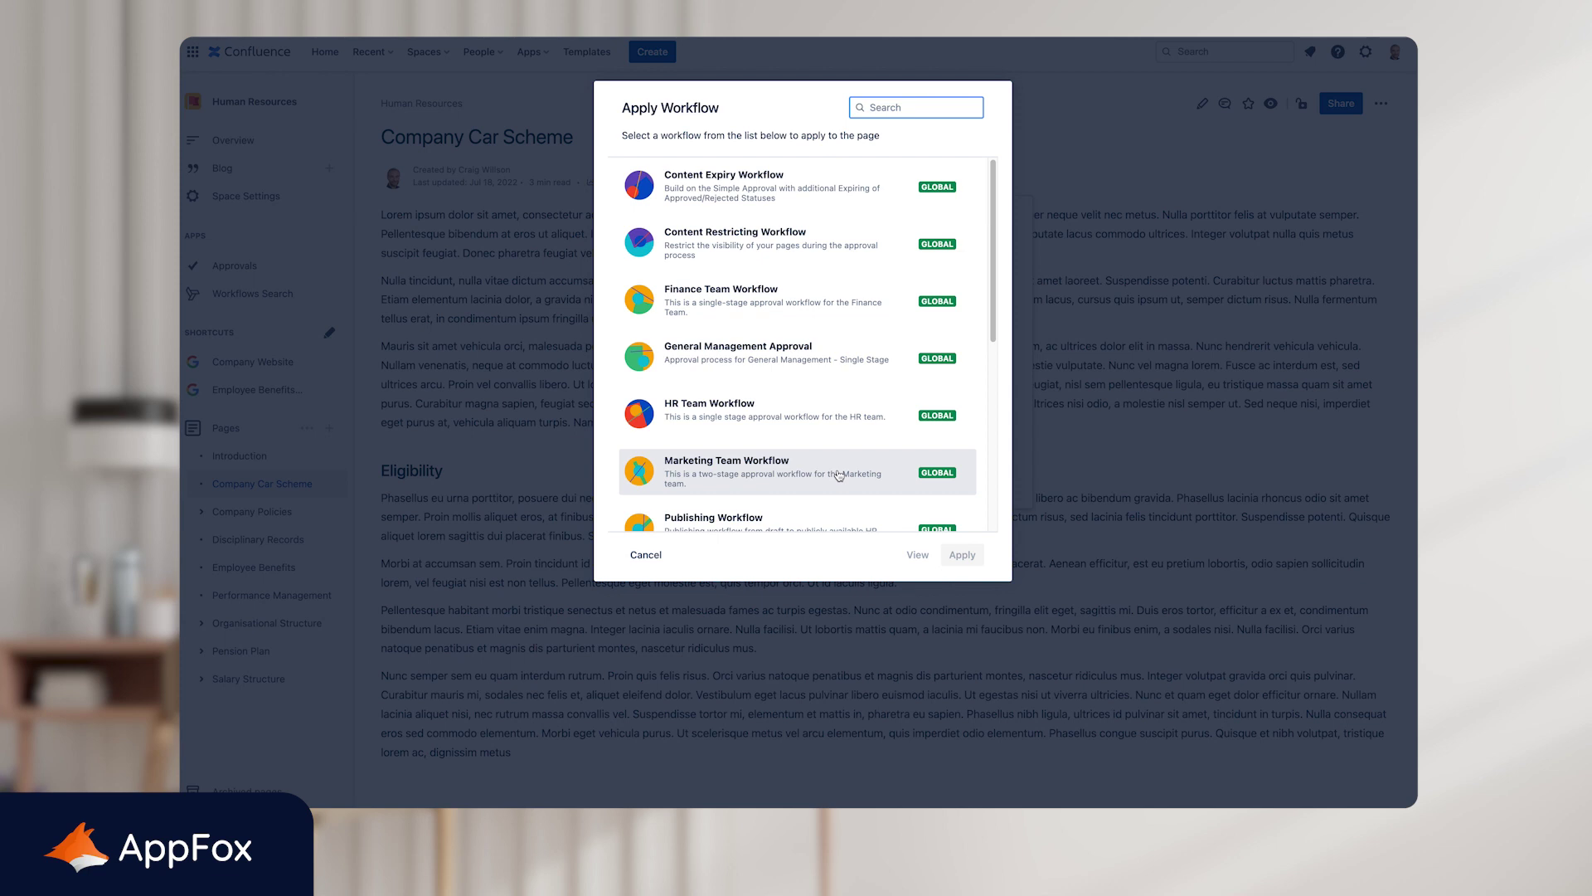
{"action": "scroll", "coordinate": [839, 474], "scroll_direction": "down", "scroll_amount": 3}
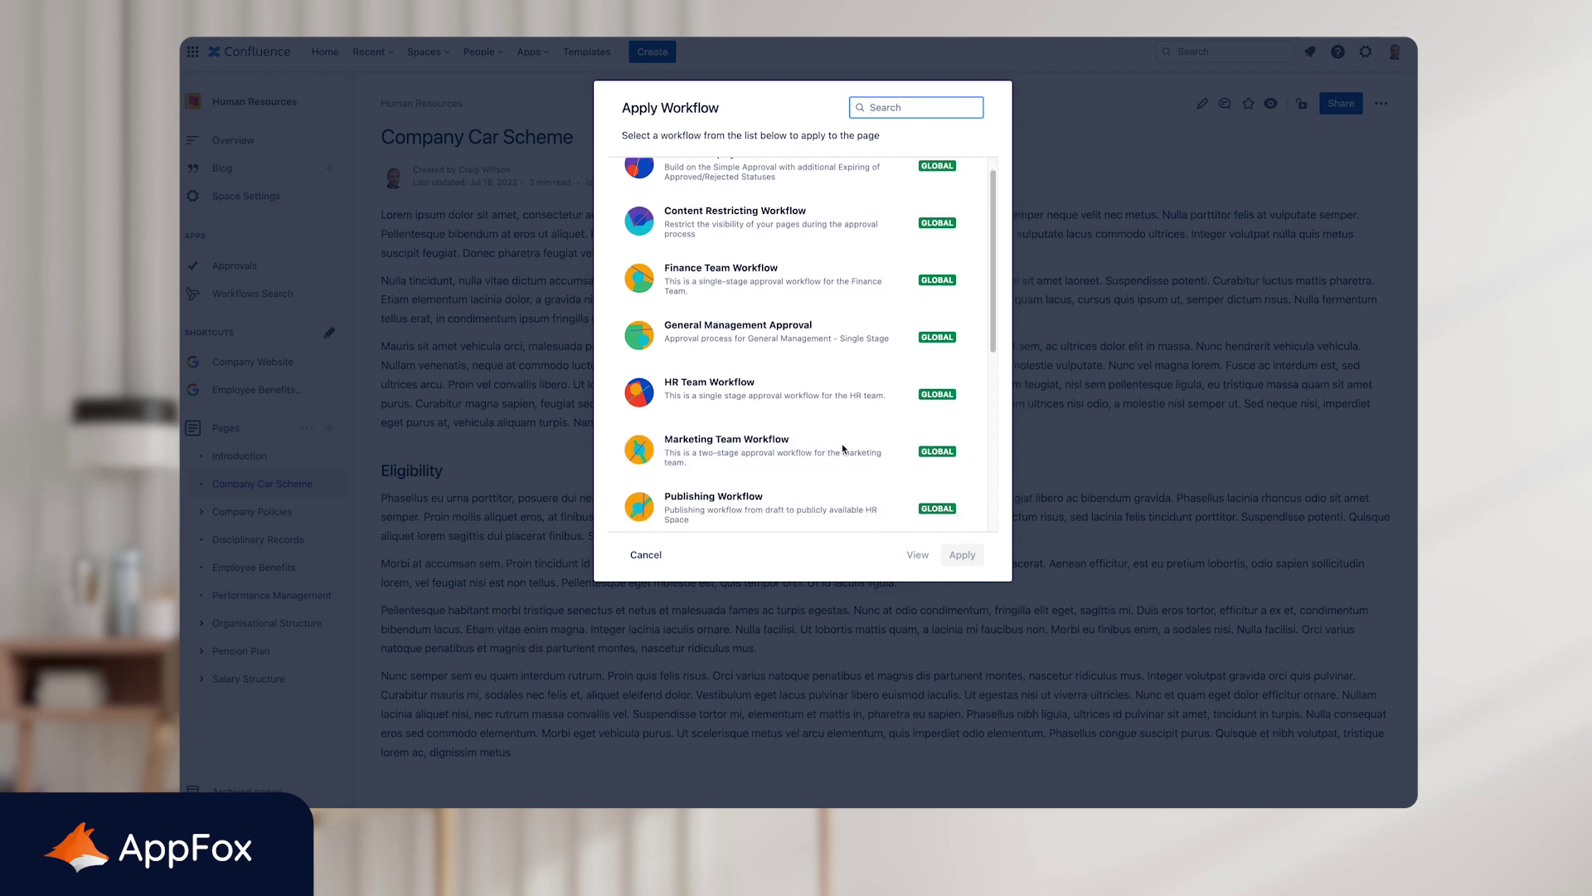
{"action": "scroll", "coordinate": [843, 449], "scroll_direction": "down", "scroll_amount": 2}
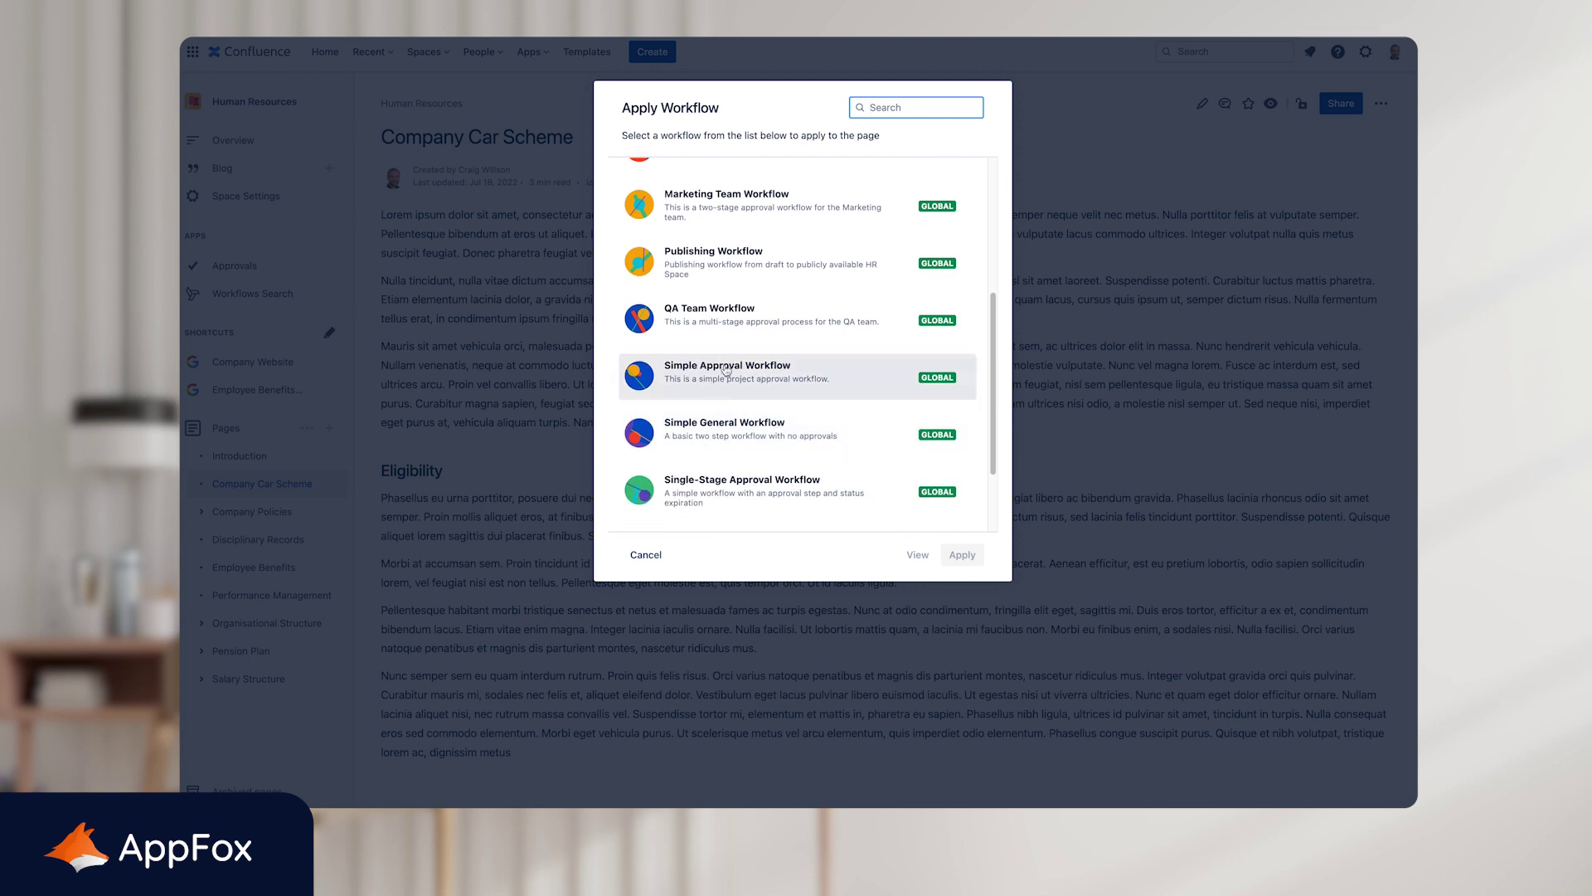
{"action": "left_click", "coordinate": [871, 380]}
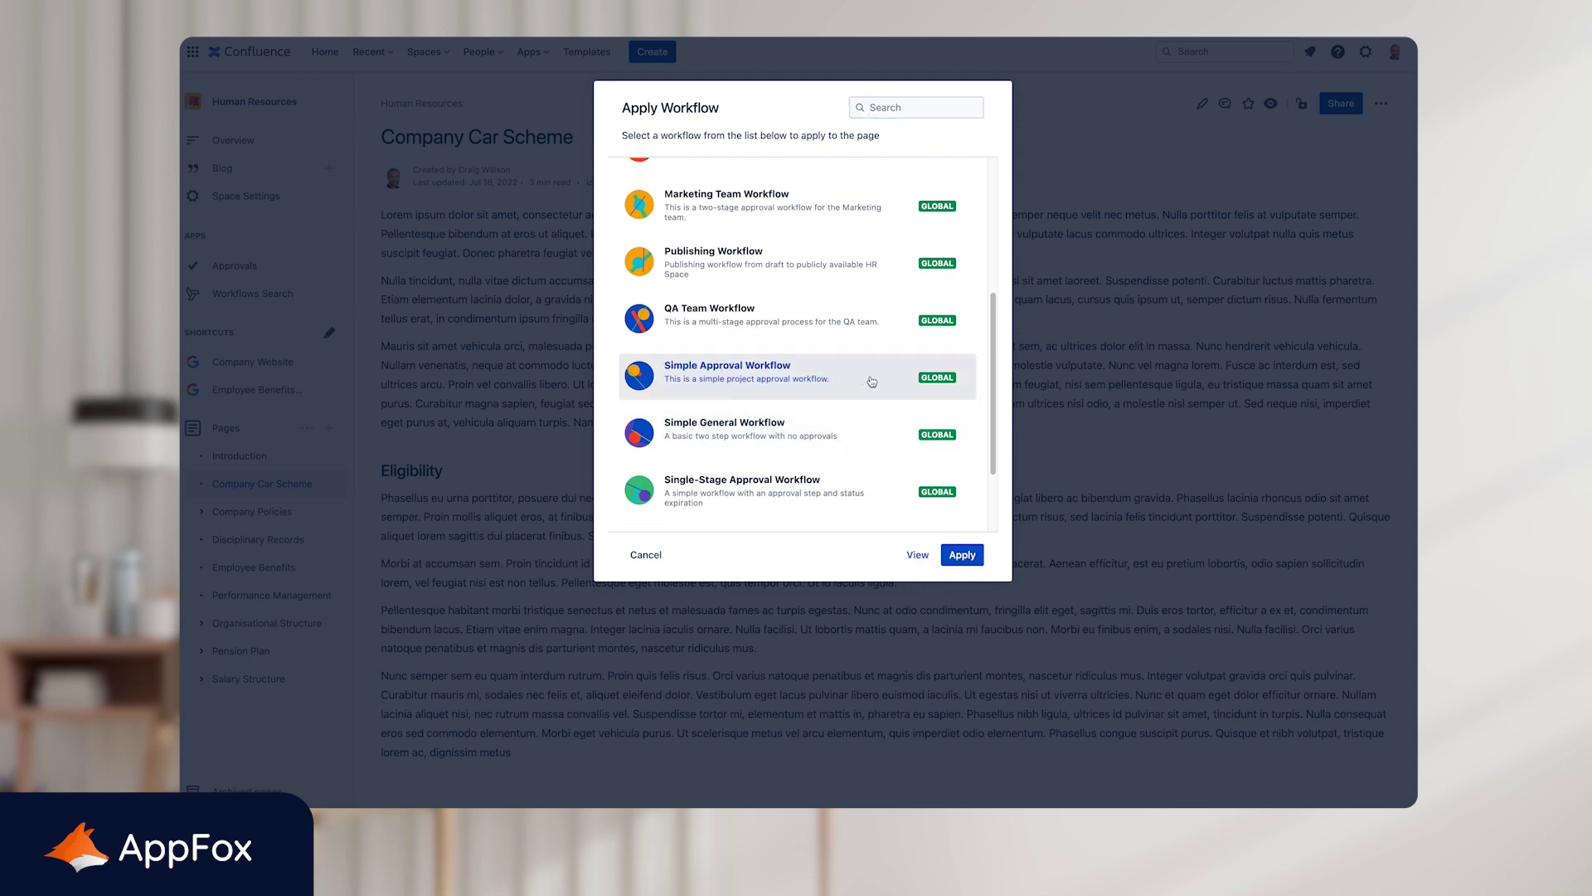
{"action": "left_click", "coordinate": [970, 556]}
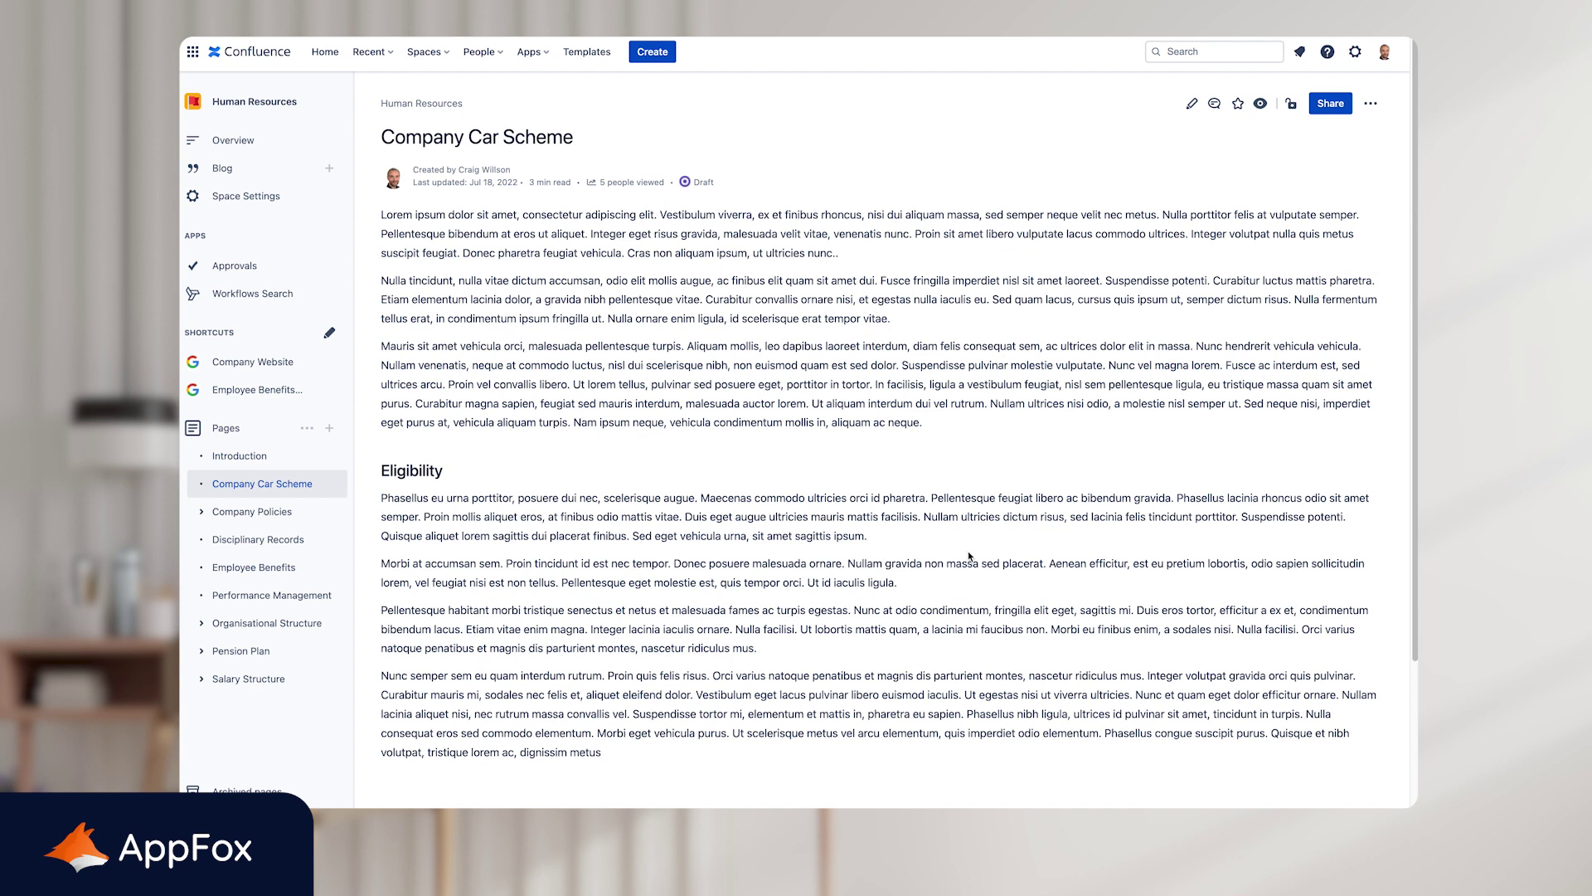
Transition the Company Car Scheme page from its Draft status to In Review
{"action": "left_click", "coordinate": [701, 183]}
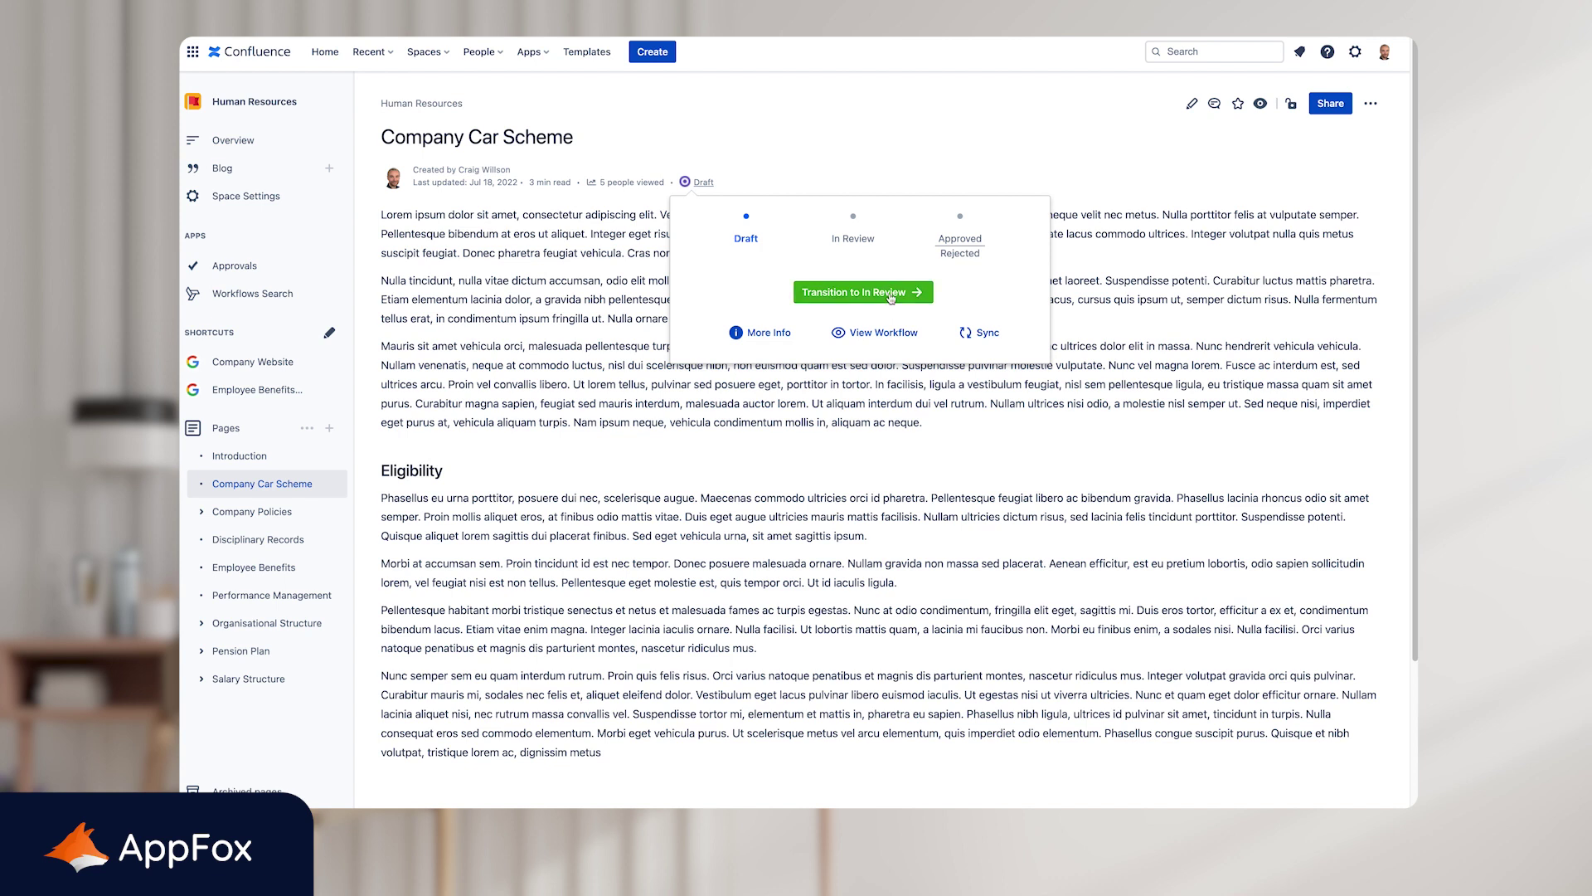
{"action": "left_click", "coordinate": [891, 296]}
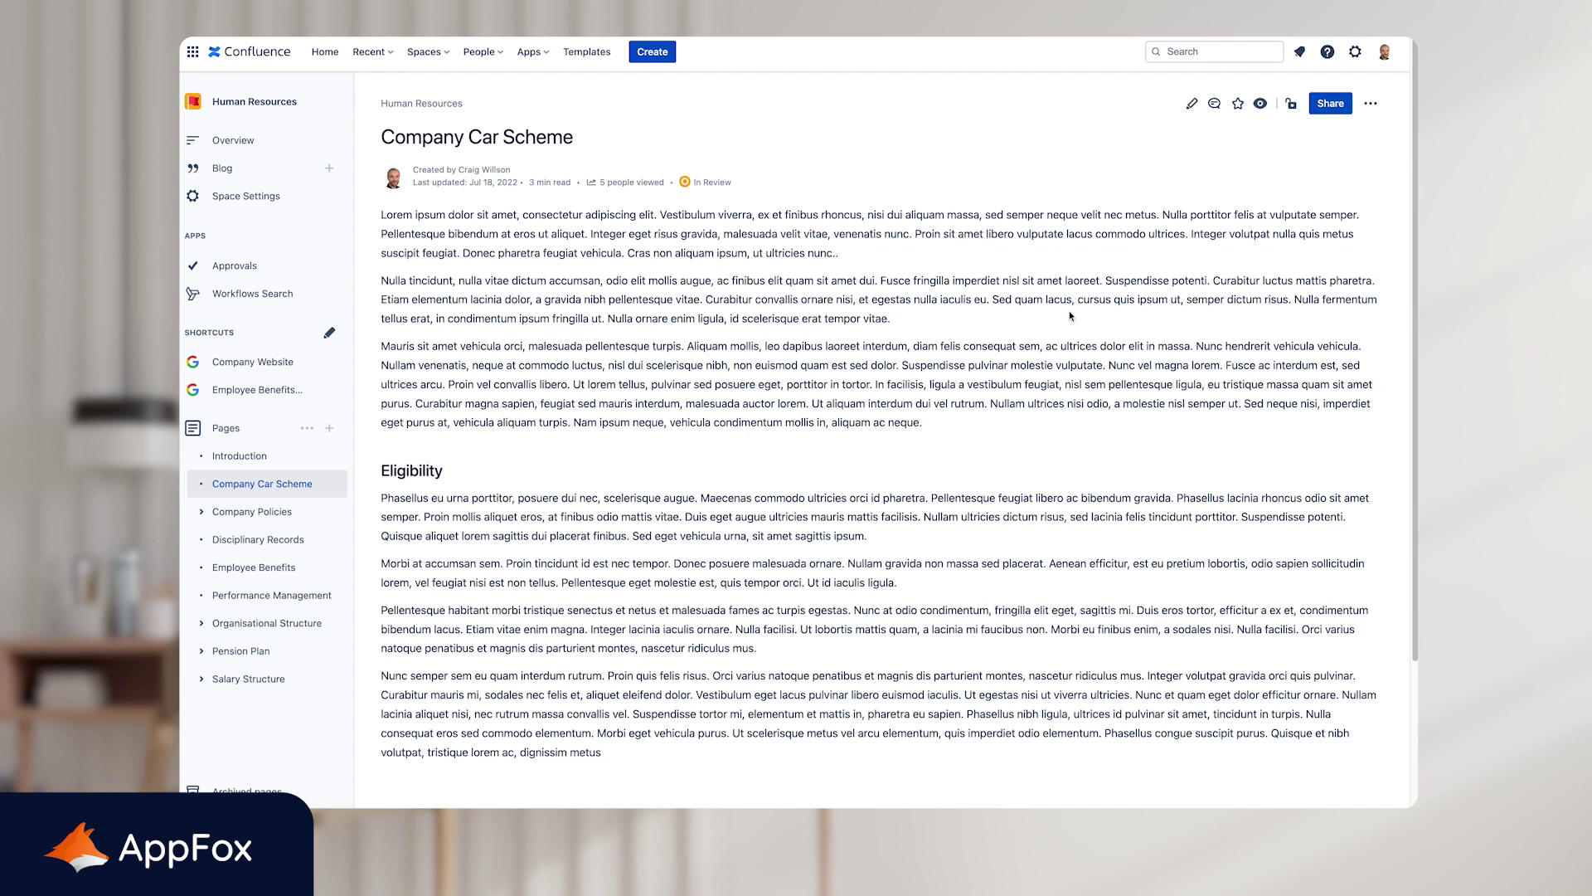
Approve the In Review Company Car Scheme page as the assigned approver, ending the workflow at Approved
{"action": "left_click", "coordinate": [712, 181]}
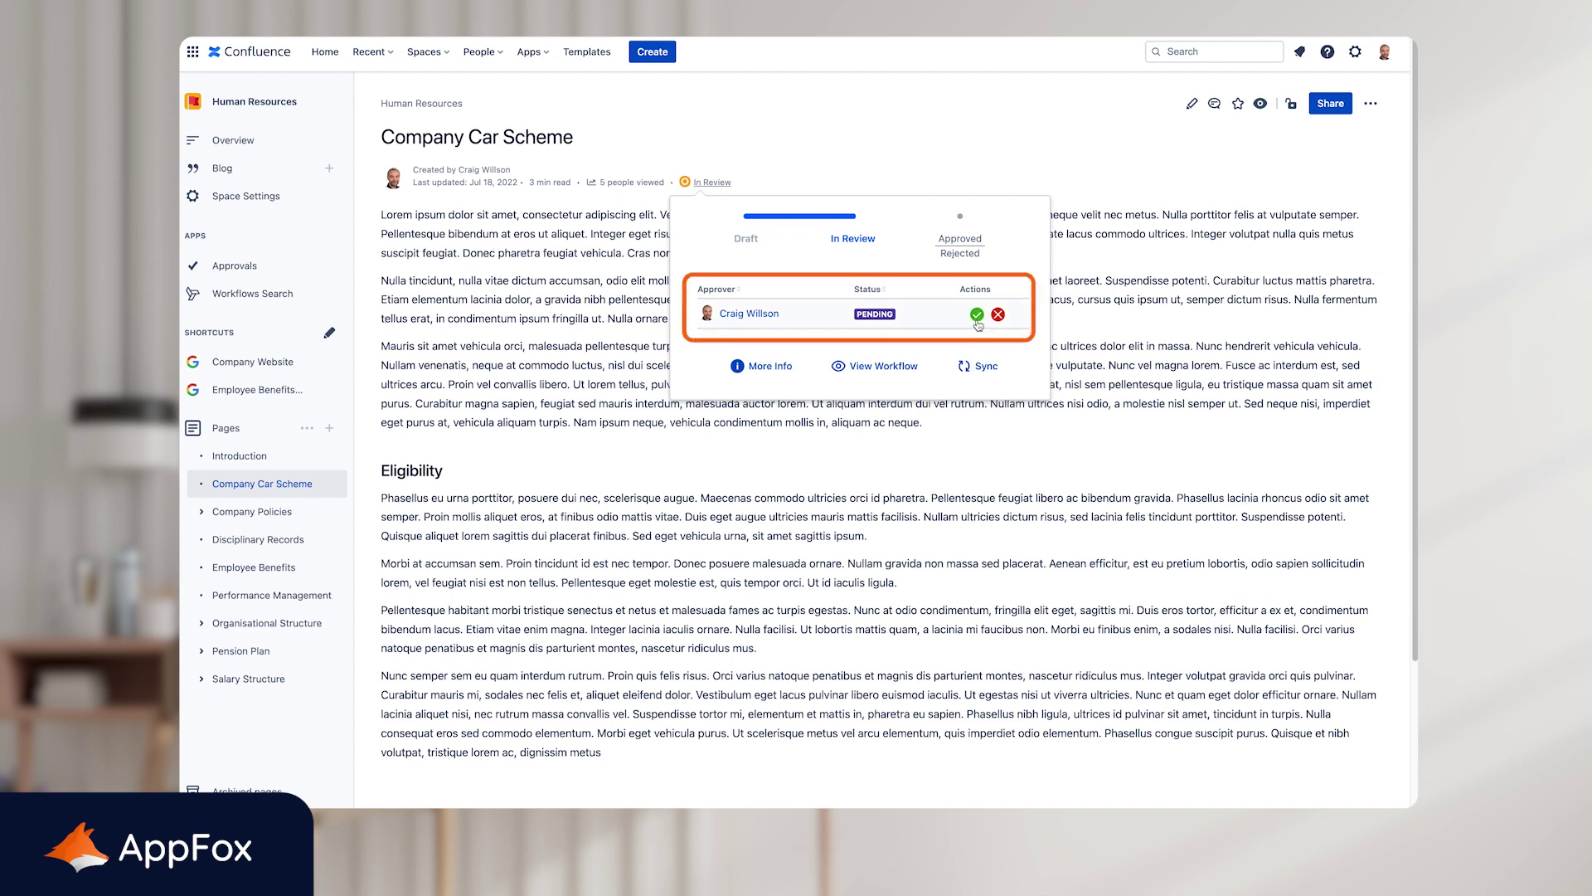
{"action": "left_click", "coordinate": [977, 315]}
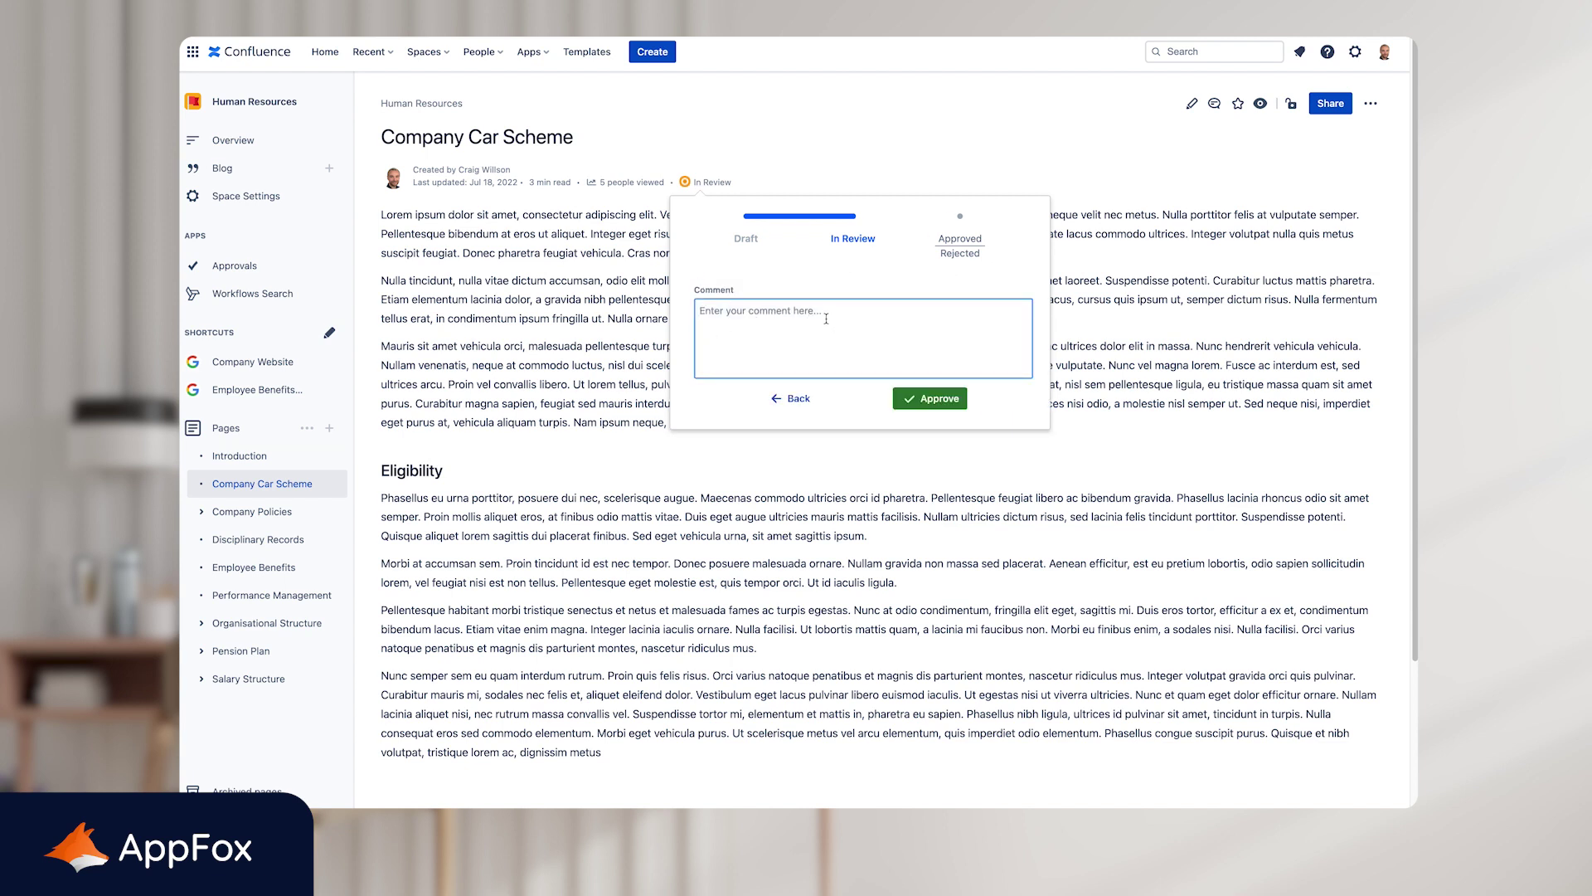
{"action": "left_click", "coordinate": [908, 399]}
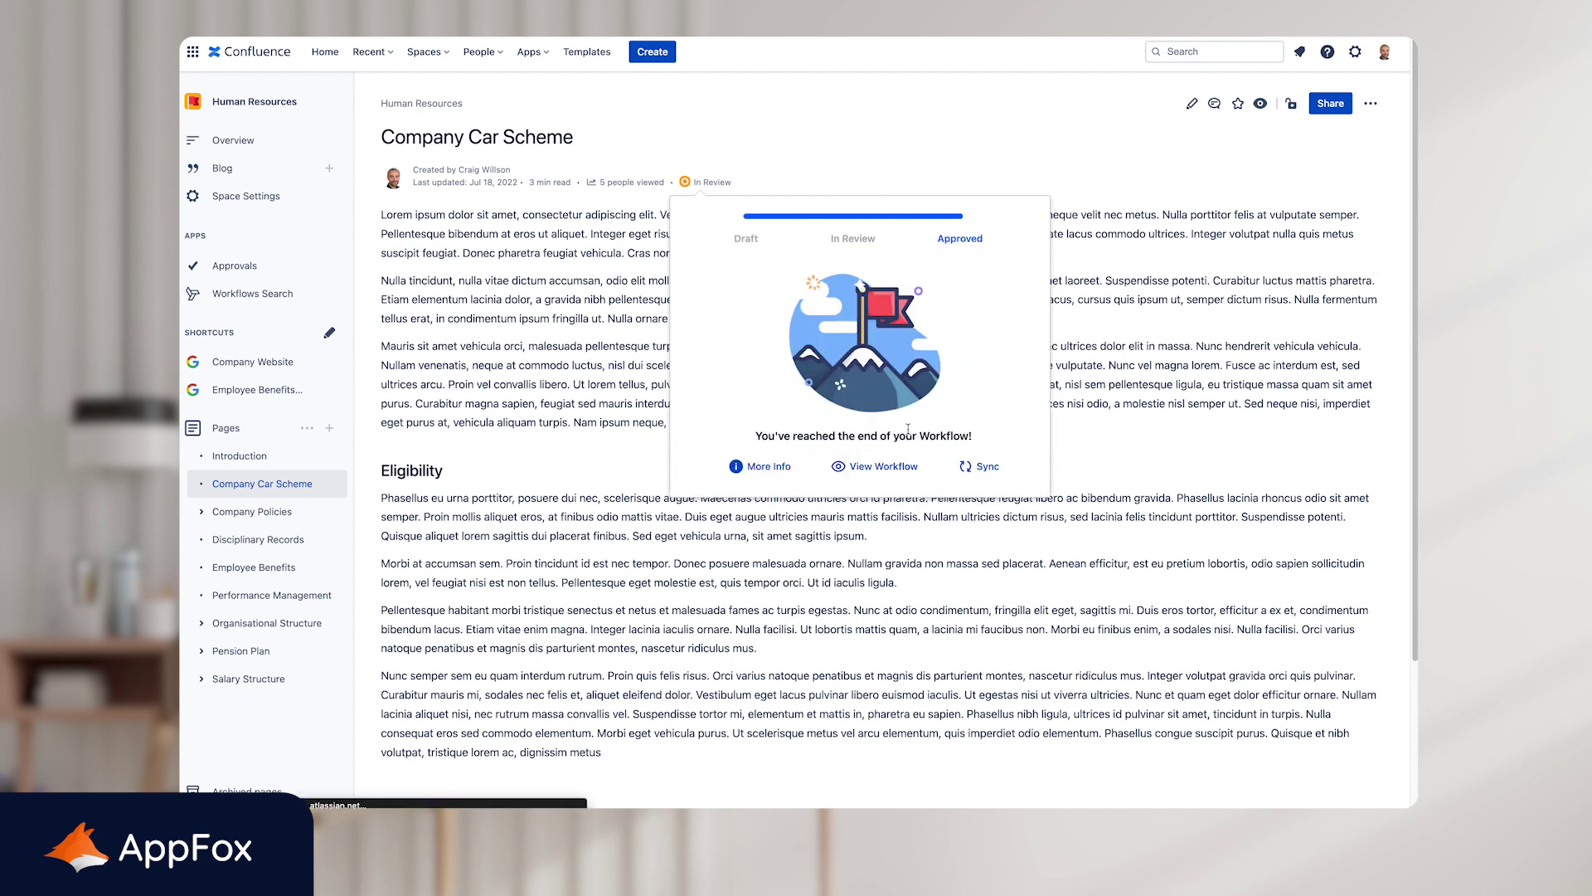